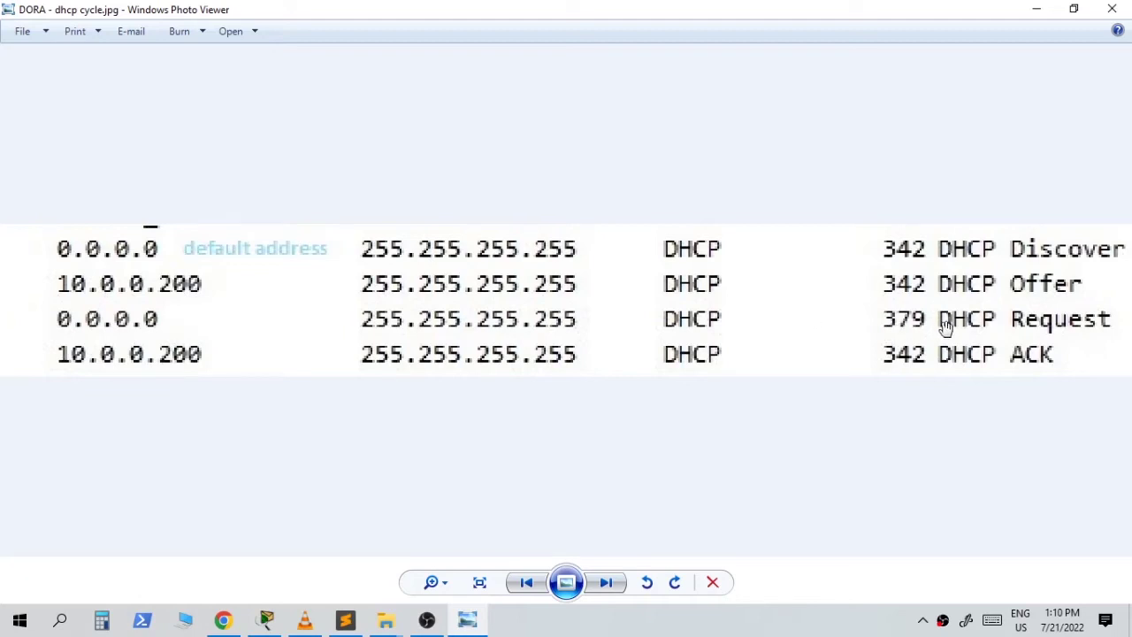
# - Close the DHCP cycle picture and return to the network topology in Cisco Packet Tracer
pyautogui.moveTo(943, 328); pyautogui.dragTo(933, 326)
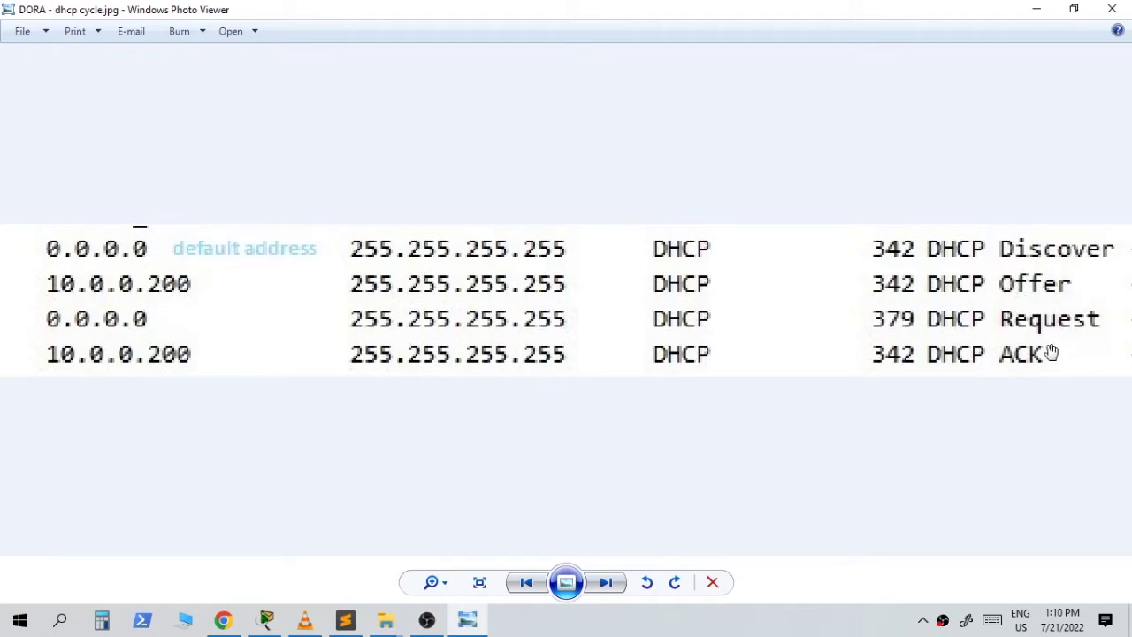
pyautogui.click(1115, 11)
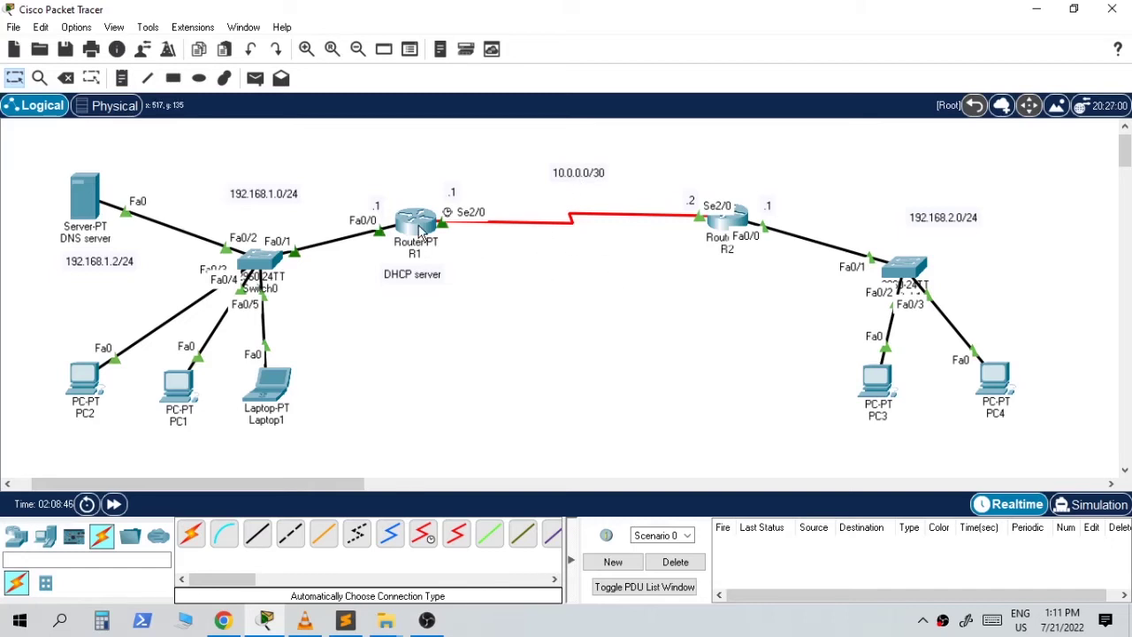
pyautogui.moveTo(411, 232)
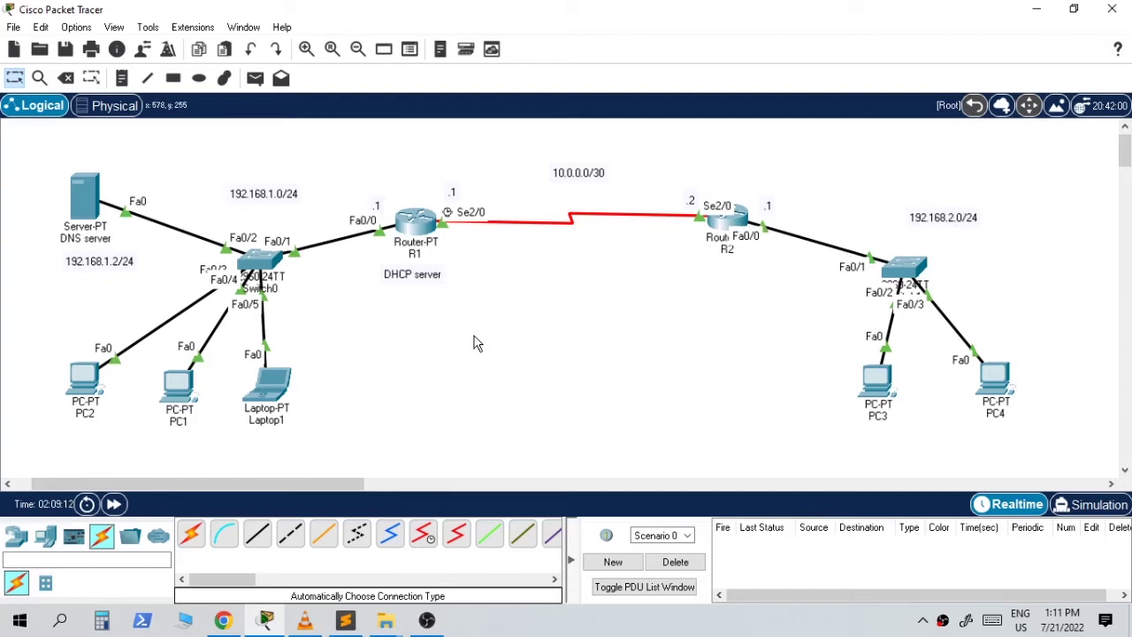
pyautogui.doubleClick(415, 277)
pyautogui.click(448, 292)
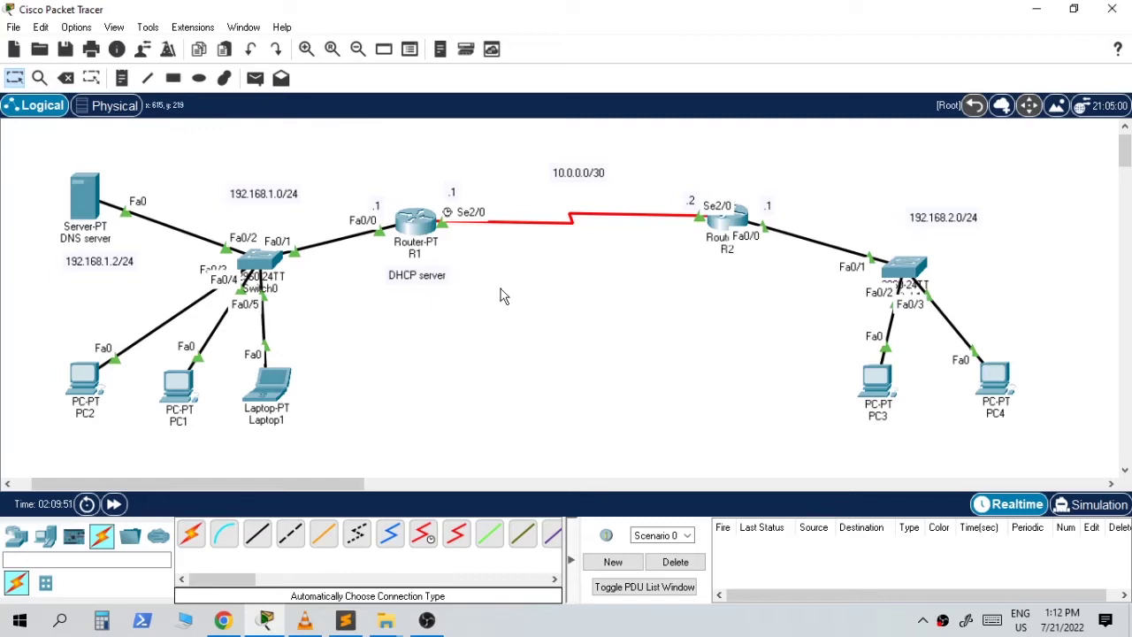
# - Open router R1's command-line interface beside the topology and bring up its user prompt
pyautogui.click(413, 223)
pyautogui.moveTo(433, 24); pyautogui.dragTo(690, 25)
pyautogui.click(678, 48)
pyautogui.press('Return')
pyautogui.press('Return')
pyautogui.press('Return')
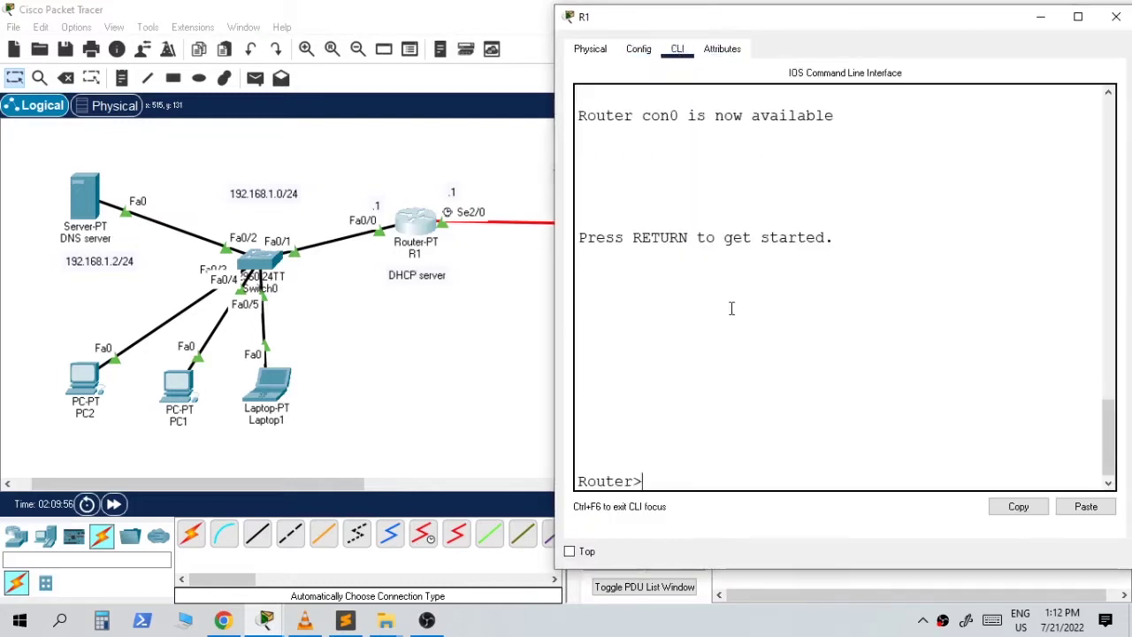
# - Enter privileged mode and global configuration mode on R1 with en and conf t
pyautogui.write('en')
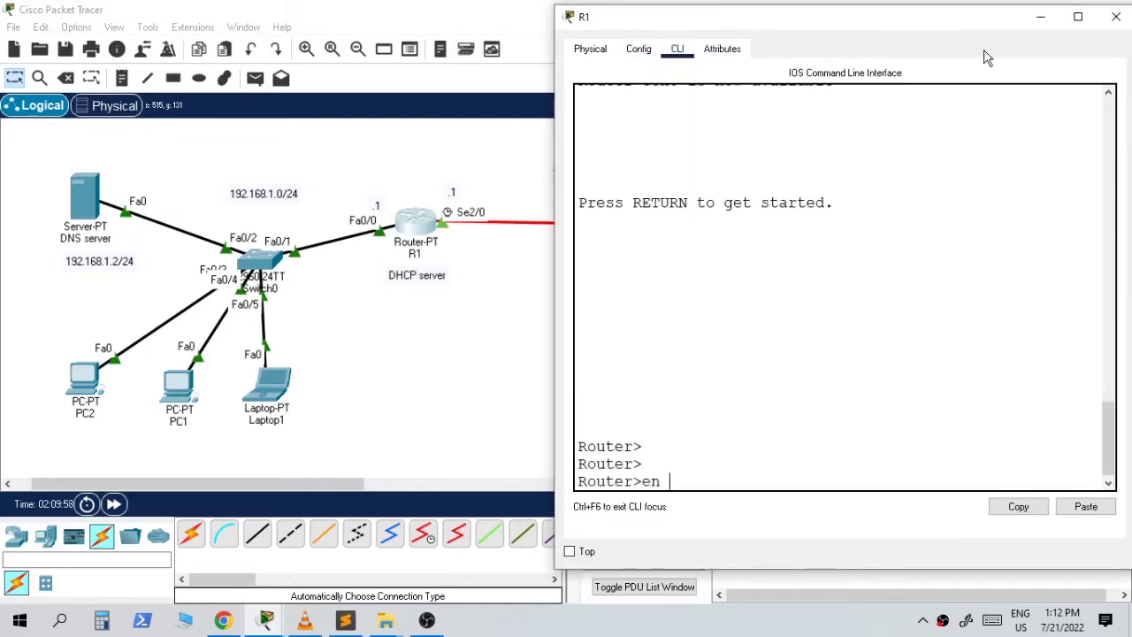
pyautogui.press('Return')
pyautogui.write('conf t')
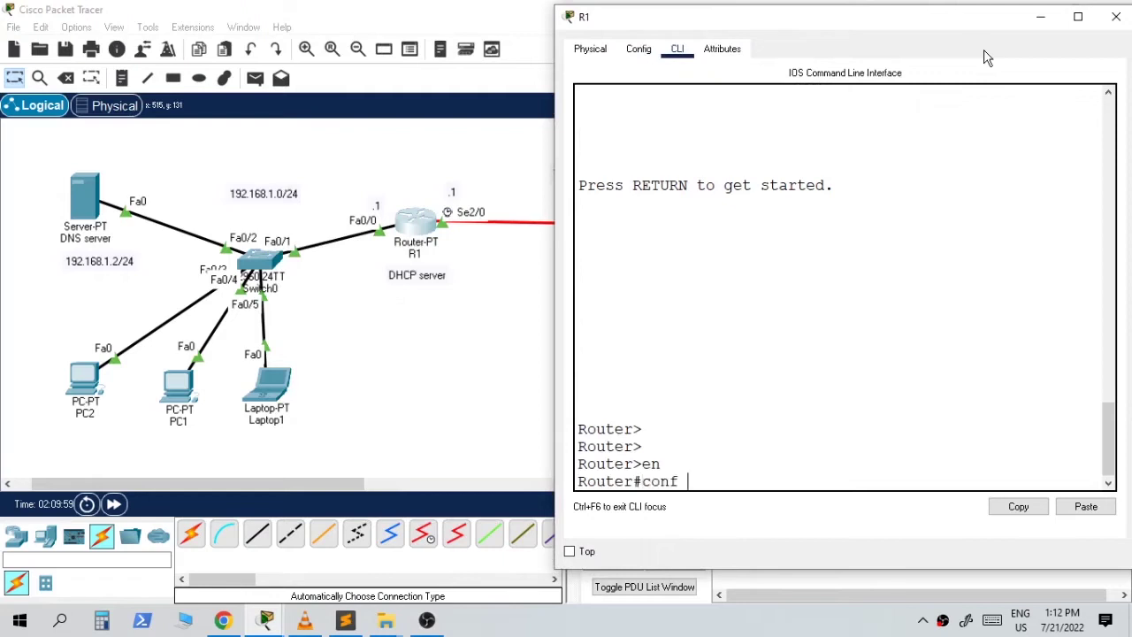
pyautogui.press('Return')
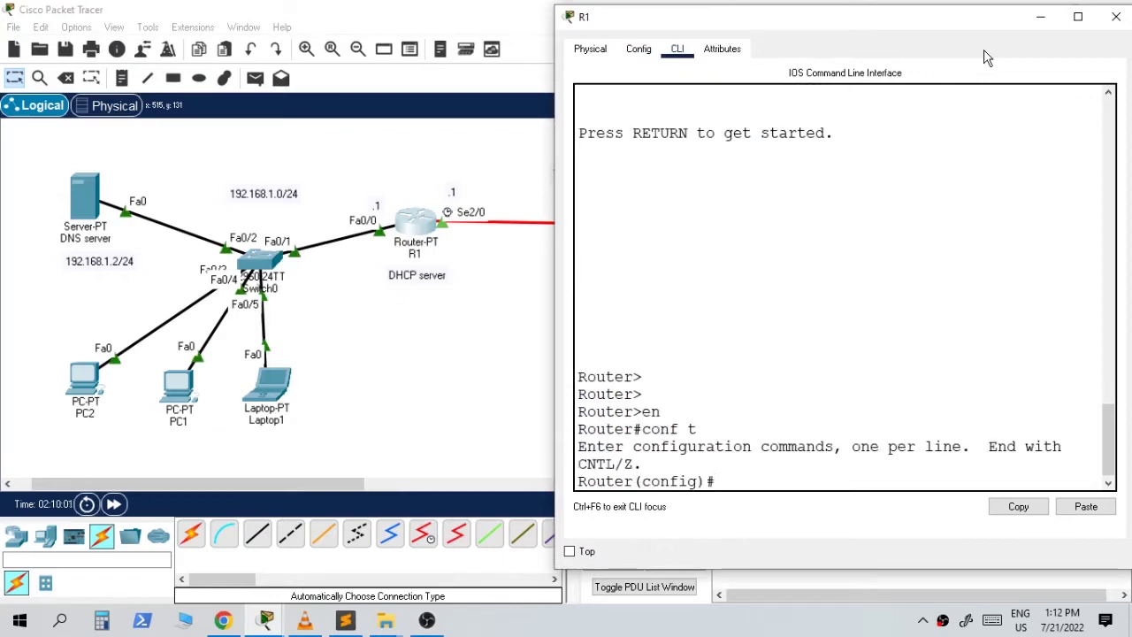
pyautogui.press('Return')
pyautogui.press('Return')
pyautogui.press('Return')
pyautogui.press('Return')
pyautogui.press('Return')
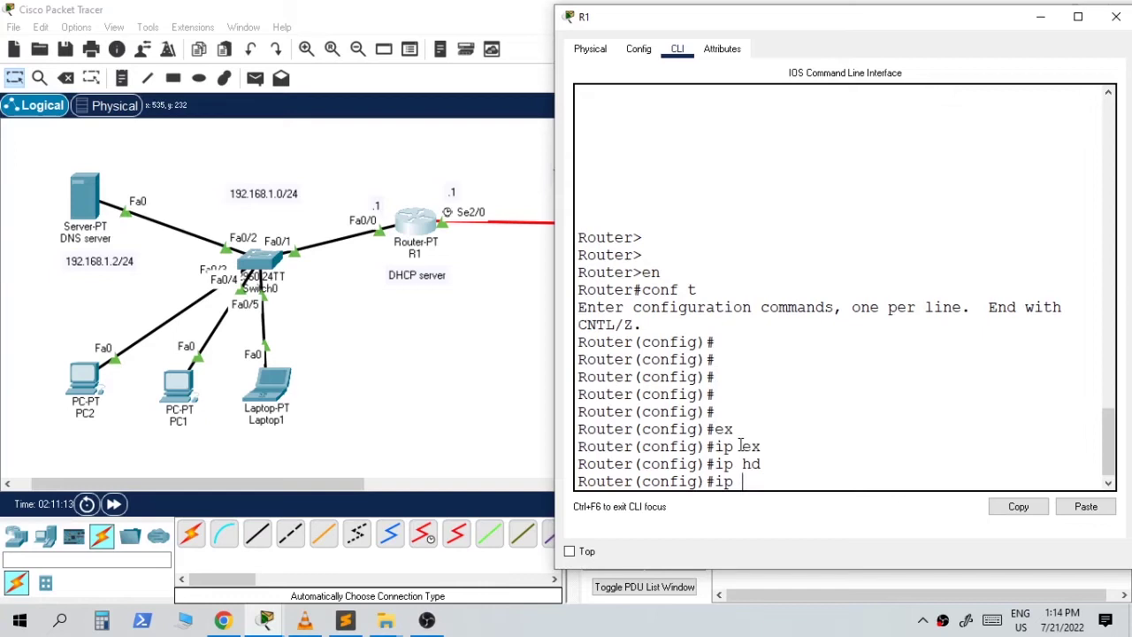
# - Exclude the addresses 192.168.1.1 through 192.168.1.10 from DHCP assignment on R1 with ip dhcp excluded-address
pyautogui.write('dhcp')
pyautogui.press('Return')
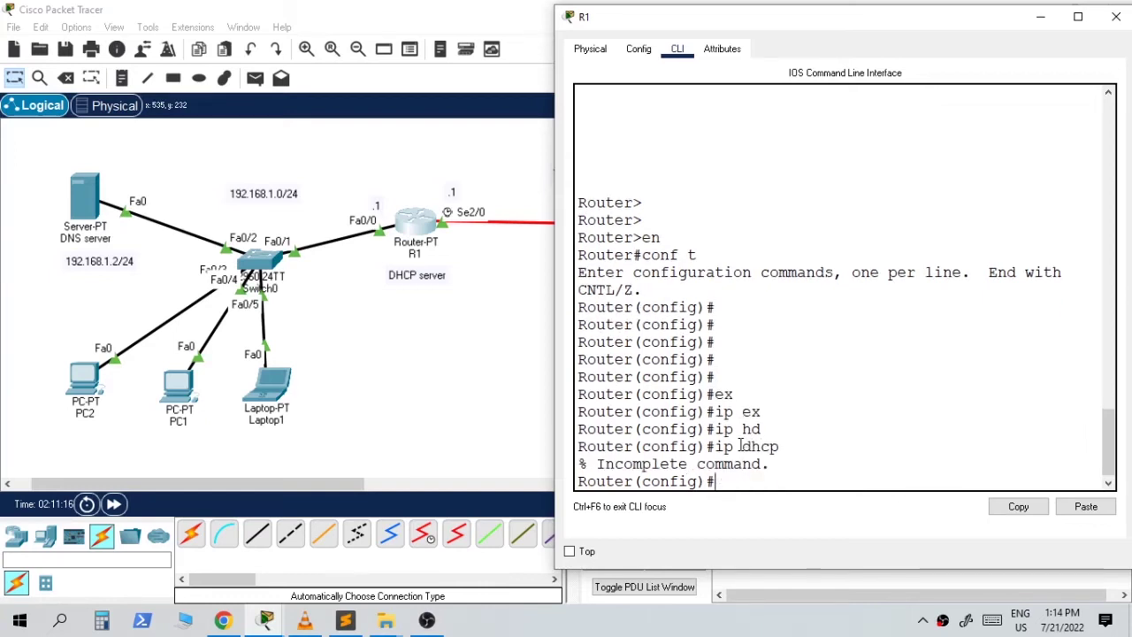
pyautogui.write('ip dhcp ex')
pyautogui.press('Tab')
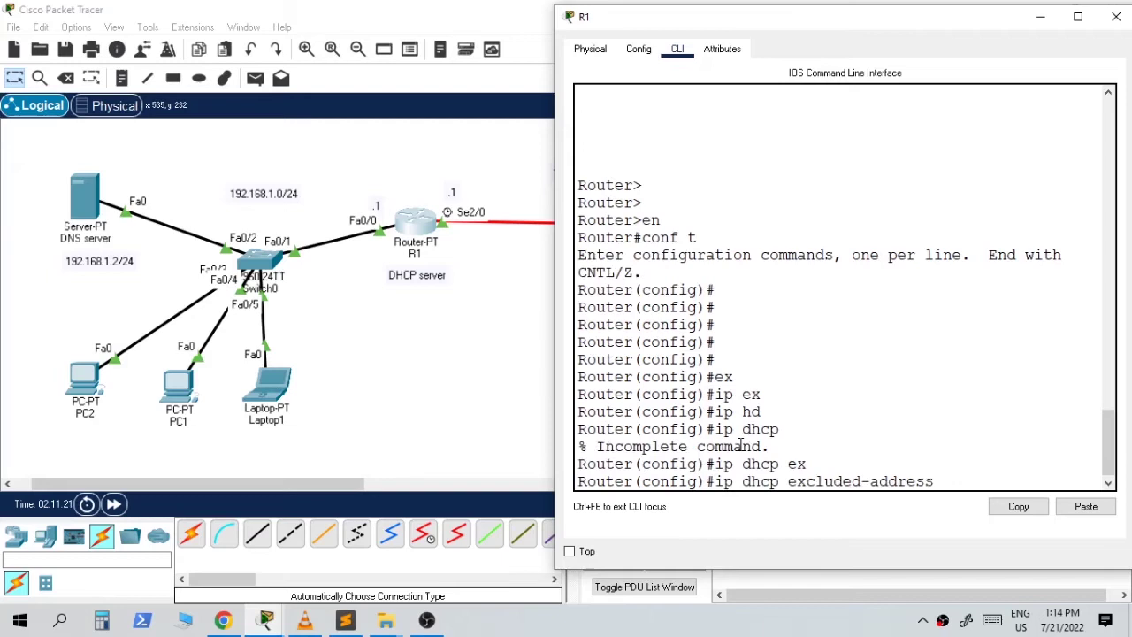
pyautogui.write('192')
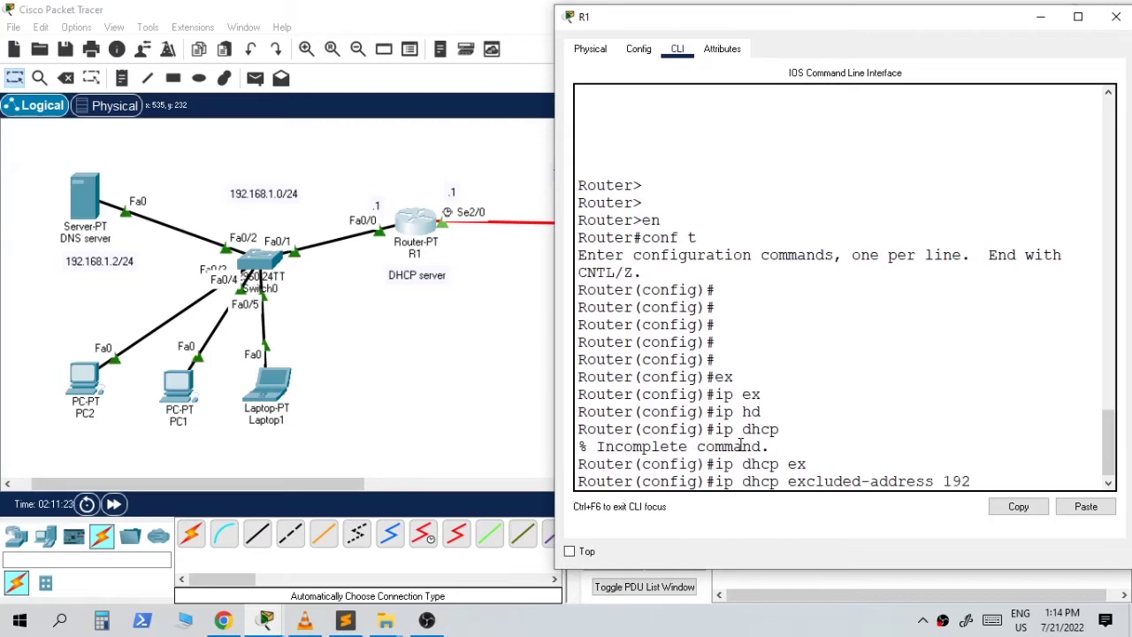
pyautogui.write('.168')
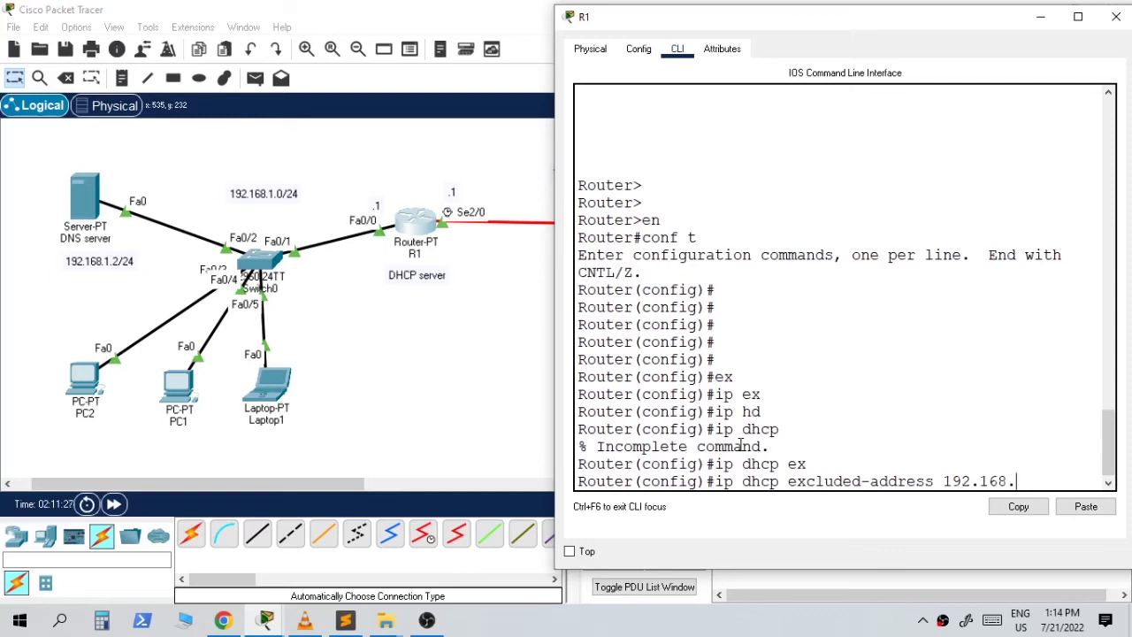
pyautogui.write('.1.0')
pyautogui.press('BackSpace')
pyautogui.write('10')
pyautogui.press('BackSpace')
pyautogui.moveTo(943, 481); pyautogui.dragTo(1044, 482)
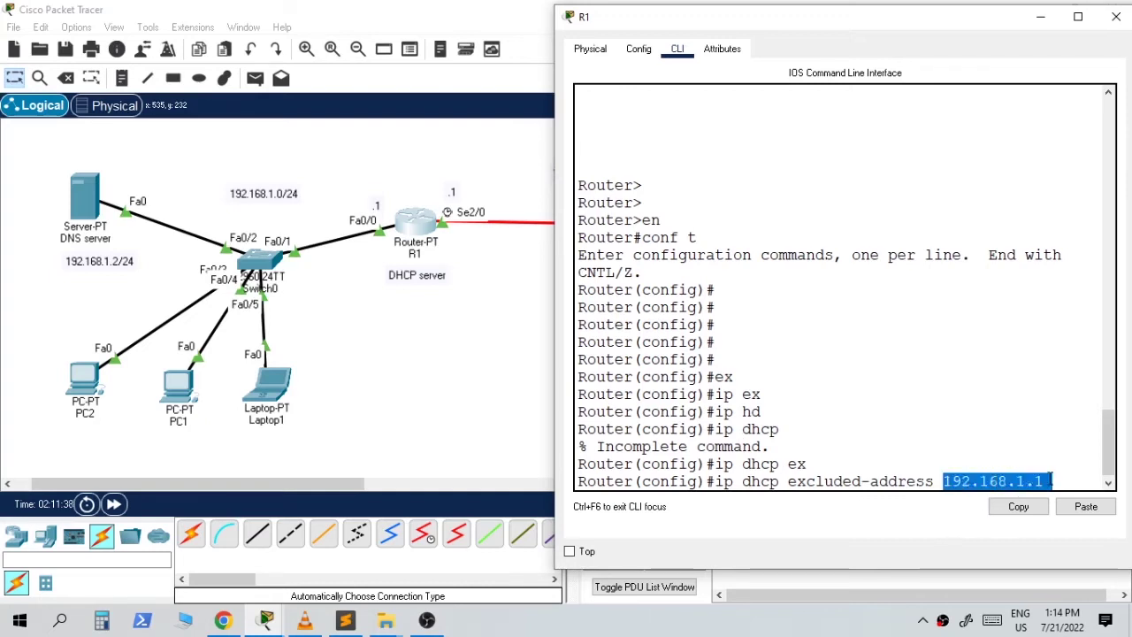
pyautogui.write('2.168.1.1 1')
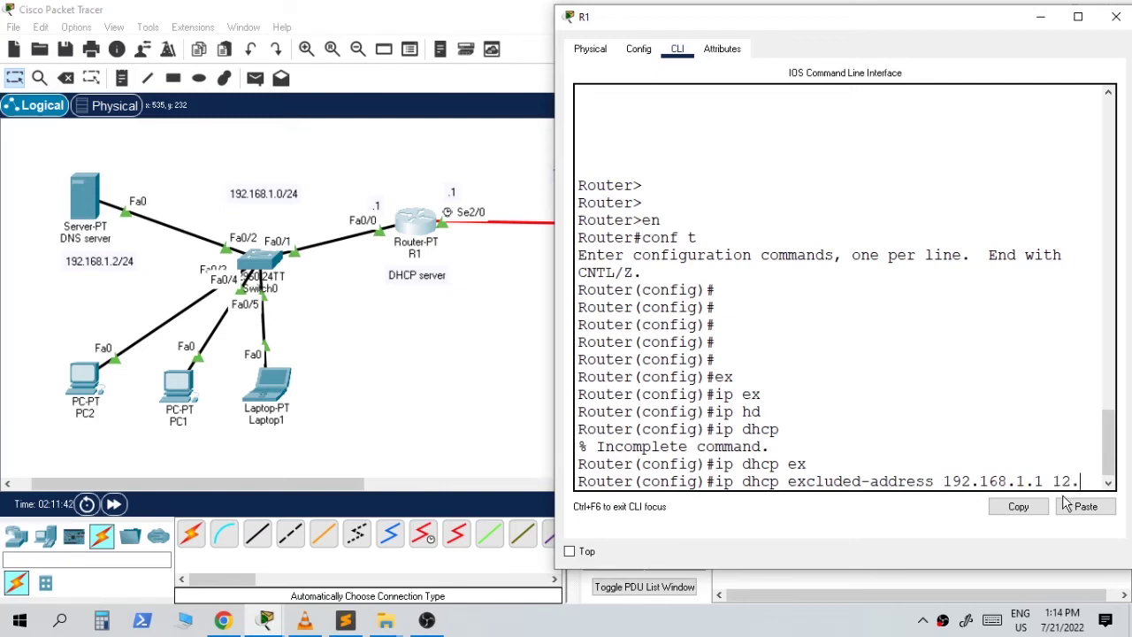
pyautogui.write('92.168.')
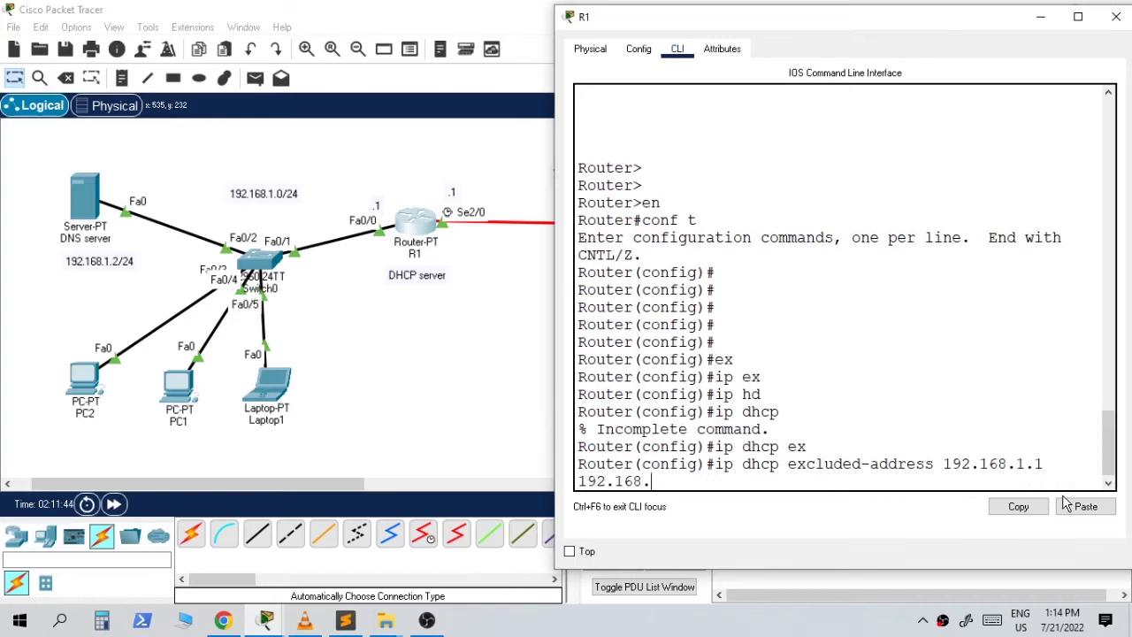
pyautogui.write('1.10')
pyautogui.moveTo(943, 464); pyautogui.dragTo(985, 463)
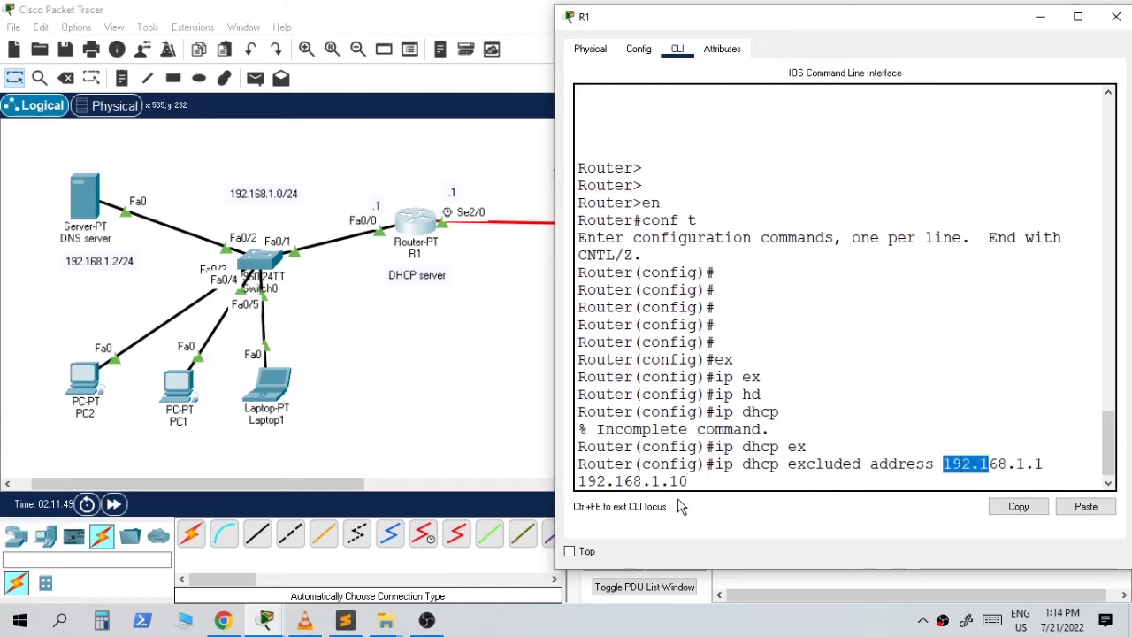
pyautogui.click(694, 481)
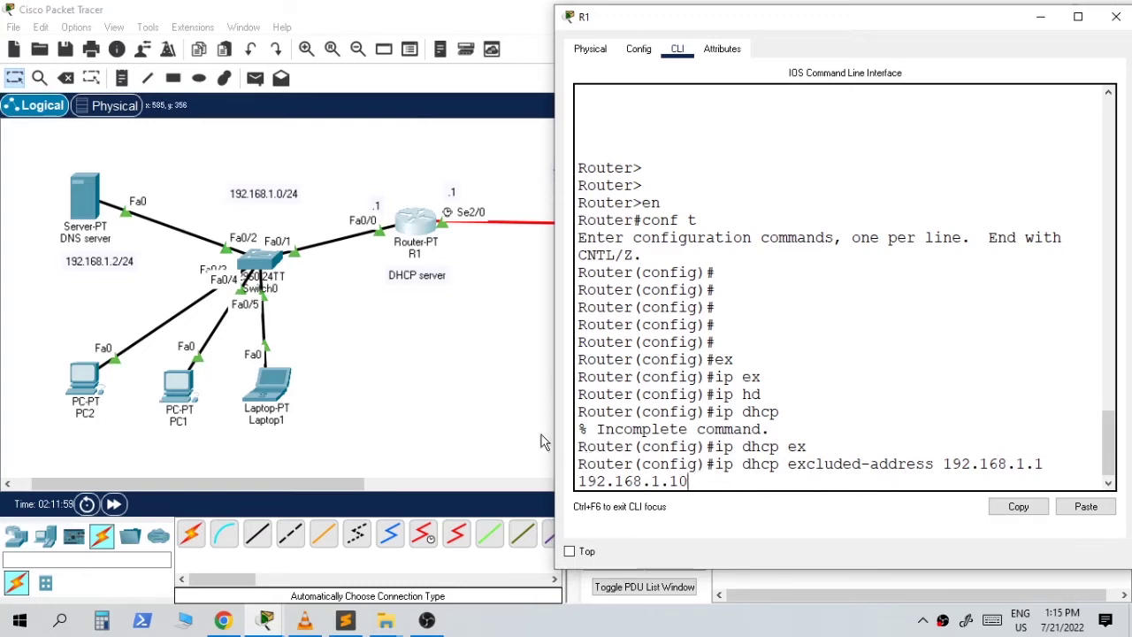
pyautogui.press('Return')
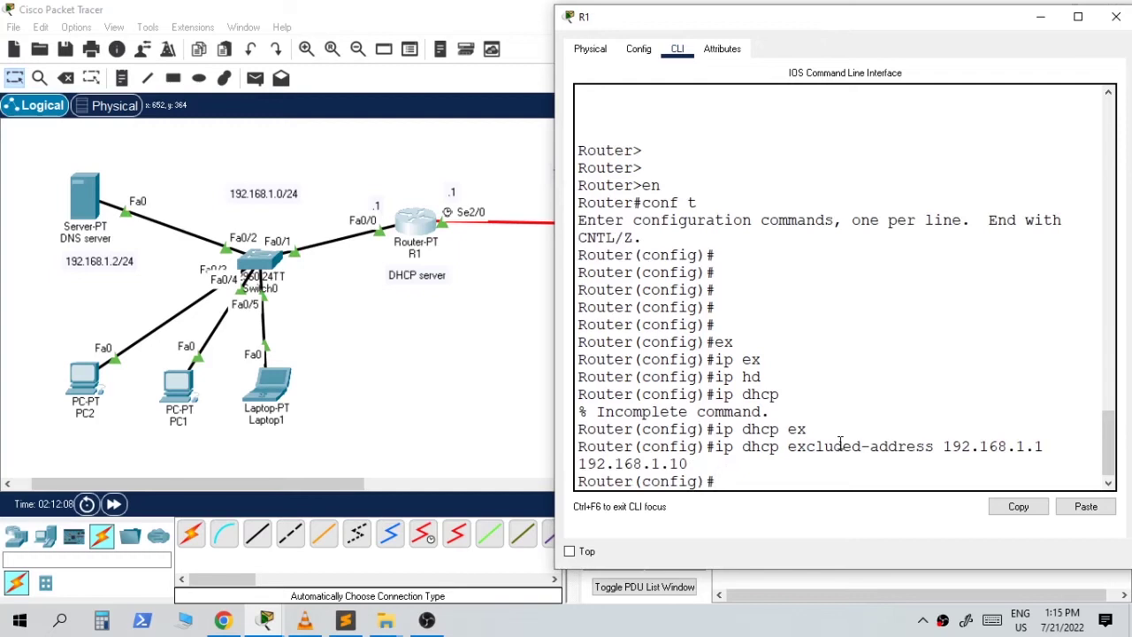
# - Create a DHCP pool named plan1 on R1 with the ip dhcp pool command
pyautogui.write('ip hd')
pyautogui.press('Tab')
pyautogui.press('BackSpace')
pyautogui.press('BackSpace')
pyautogui.write('dhc')
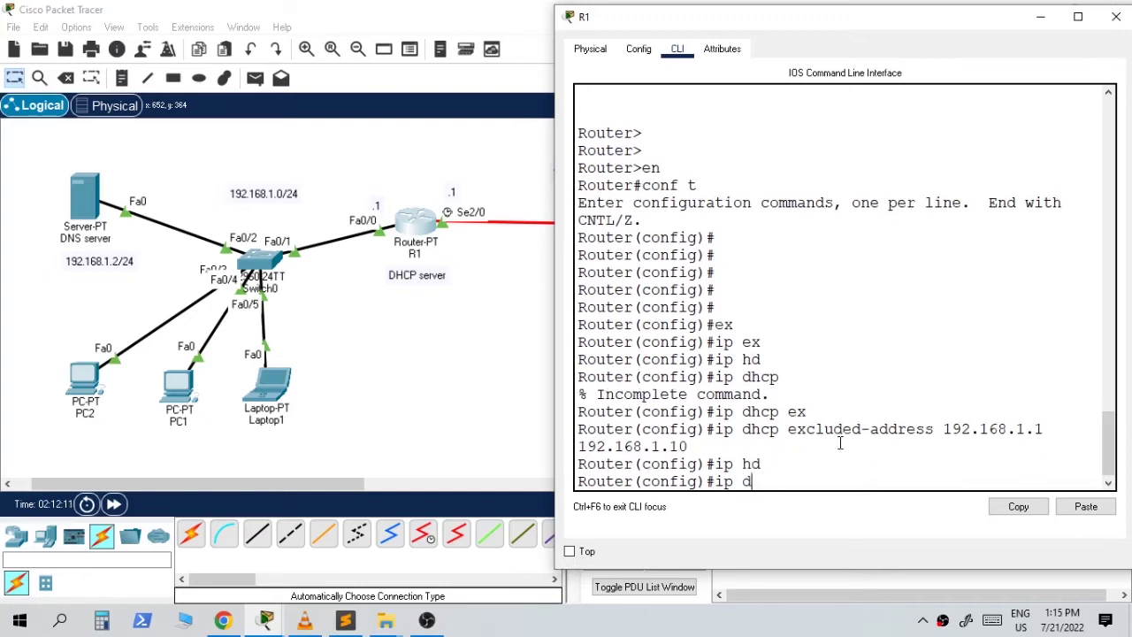
pyautogui.press('Tab')
pyautogui.write('poo')
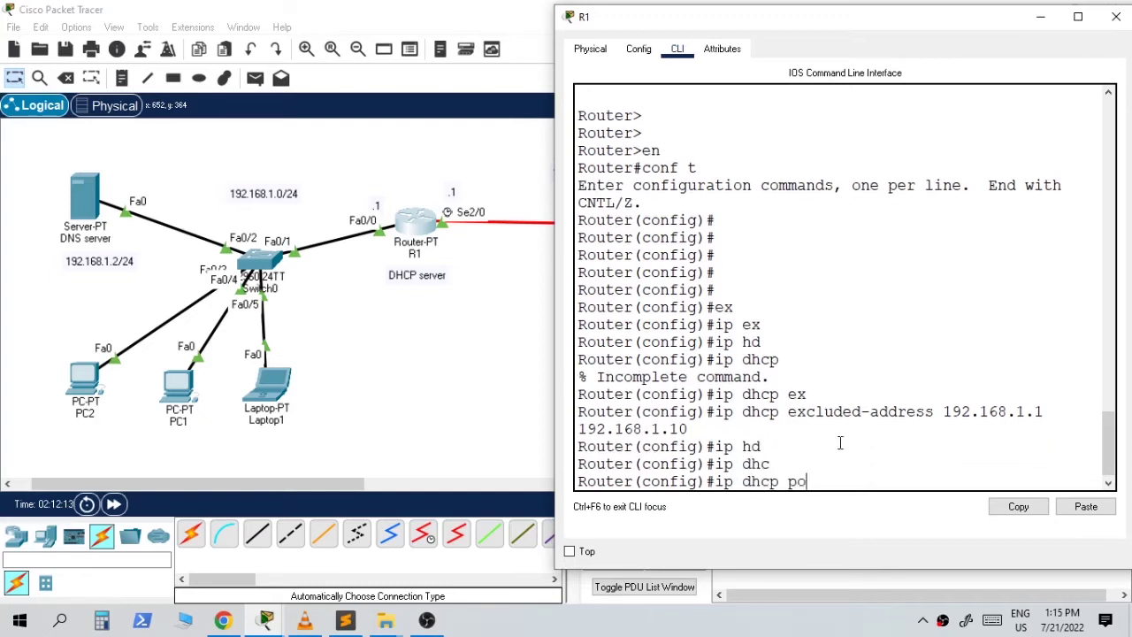
pyautogui.press('Tab')
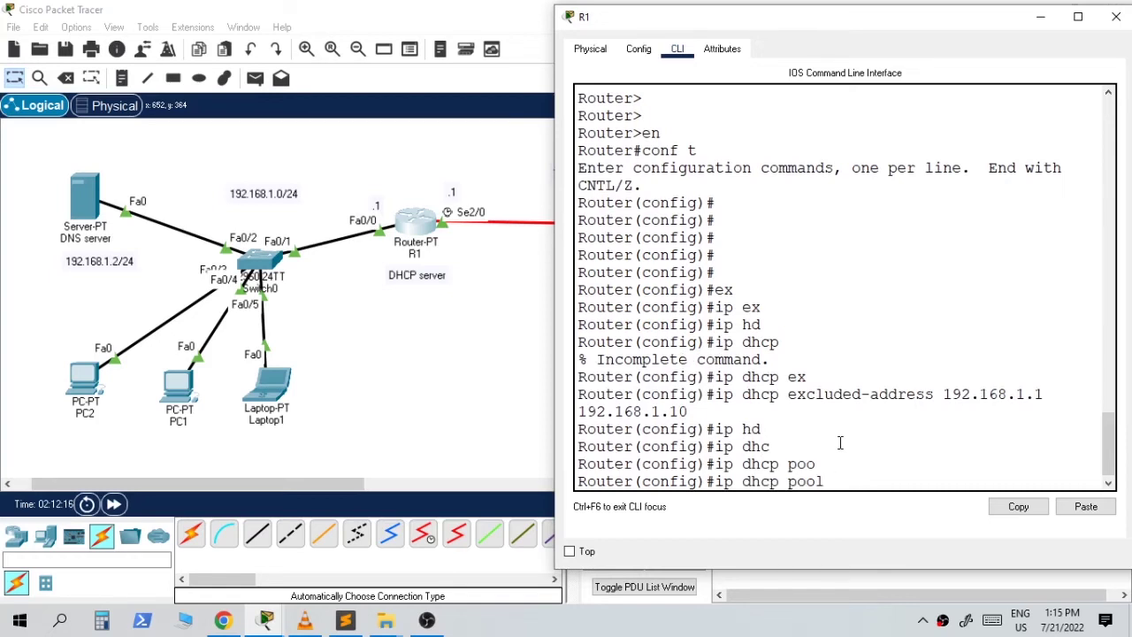
pyautogui.write('plan1 ?')
pyautogui.press('Return')
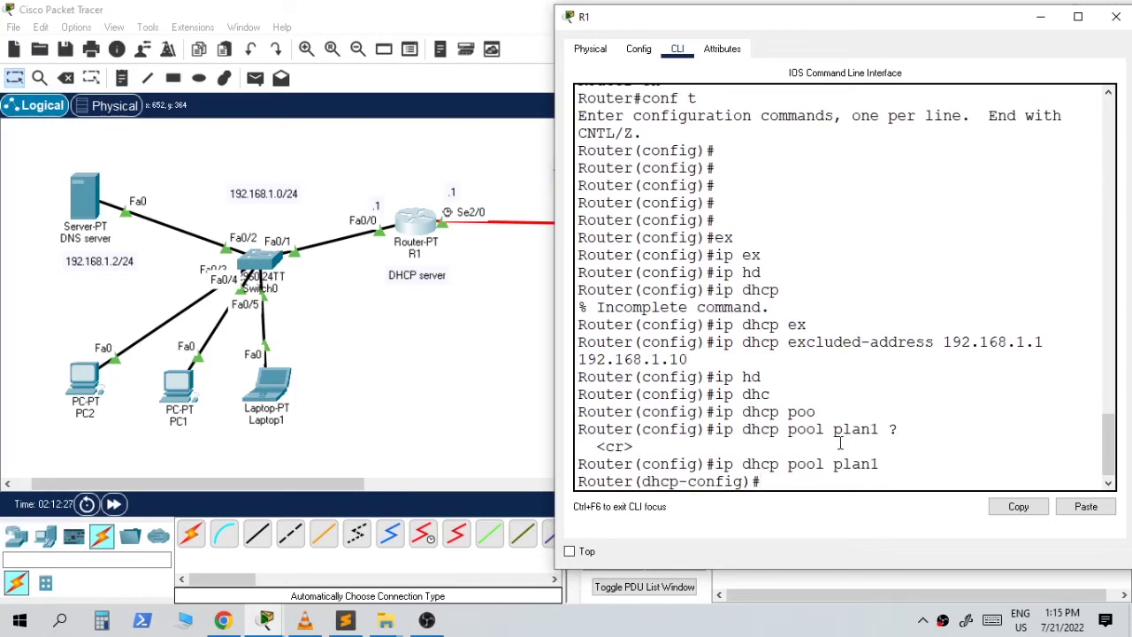
# - Set the plan1 pool's network to 192.168.1.0 with subnet mask 255.255.255.0
pyautogui.write('net')
pyautogui.press('Tab')
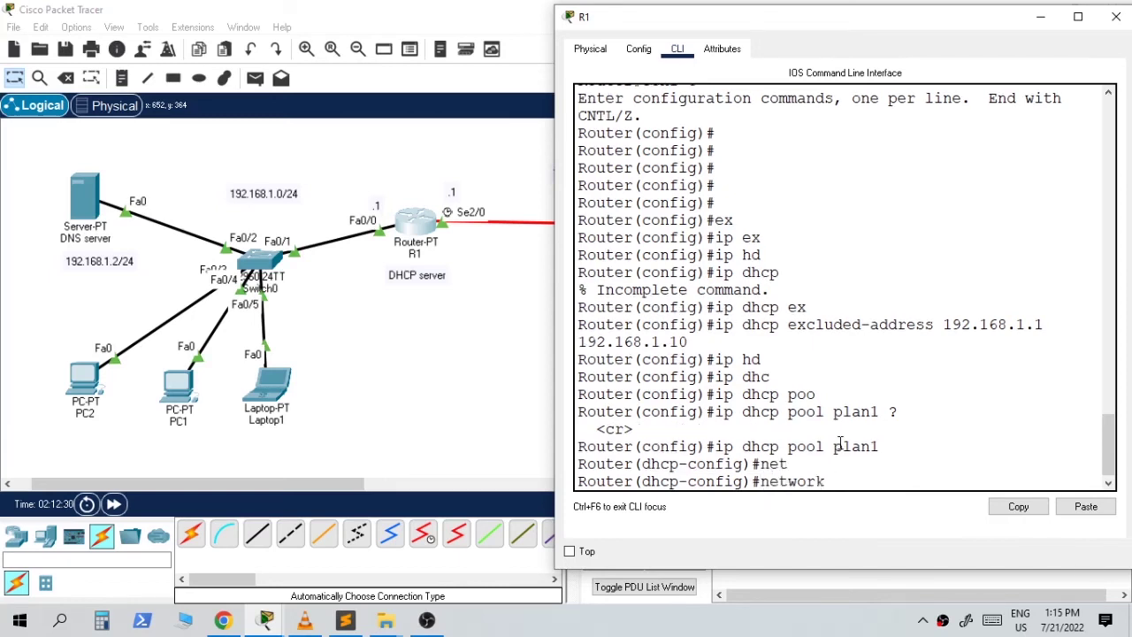
pyautogui.write('192.168')
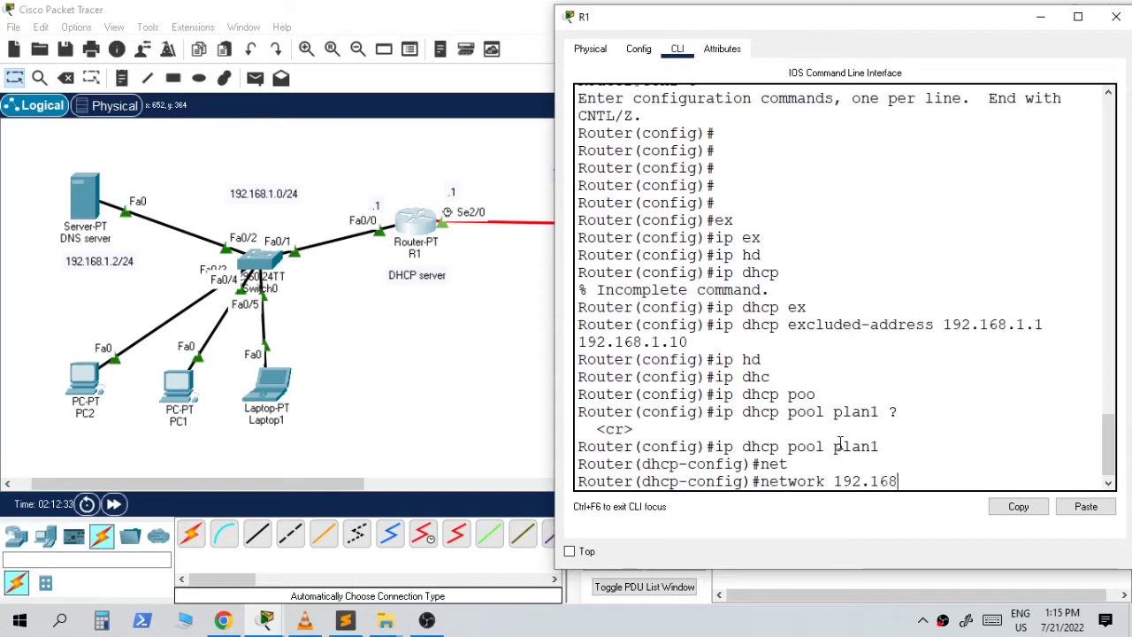
pyautogui.write('.1.0')
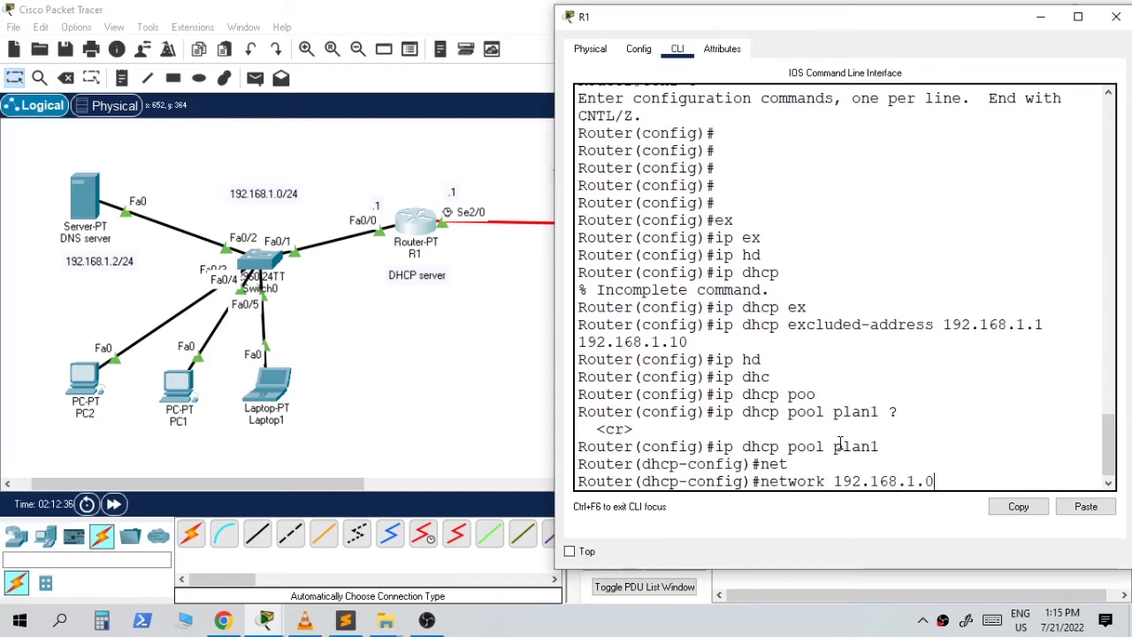
pyautogui.write(' 255.2')
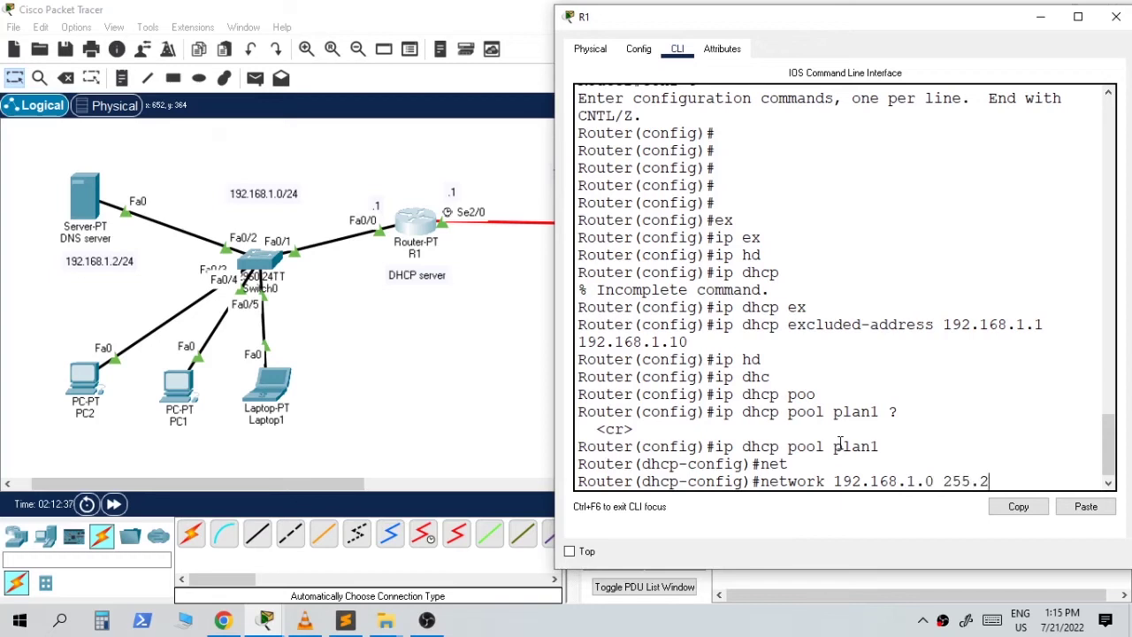
pyautogui.write('55.255.0')
pyautogui.press('Return')
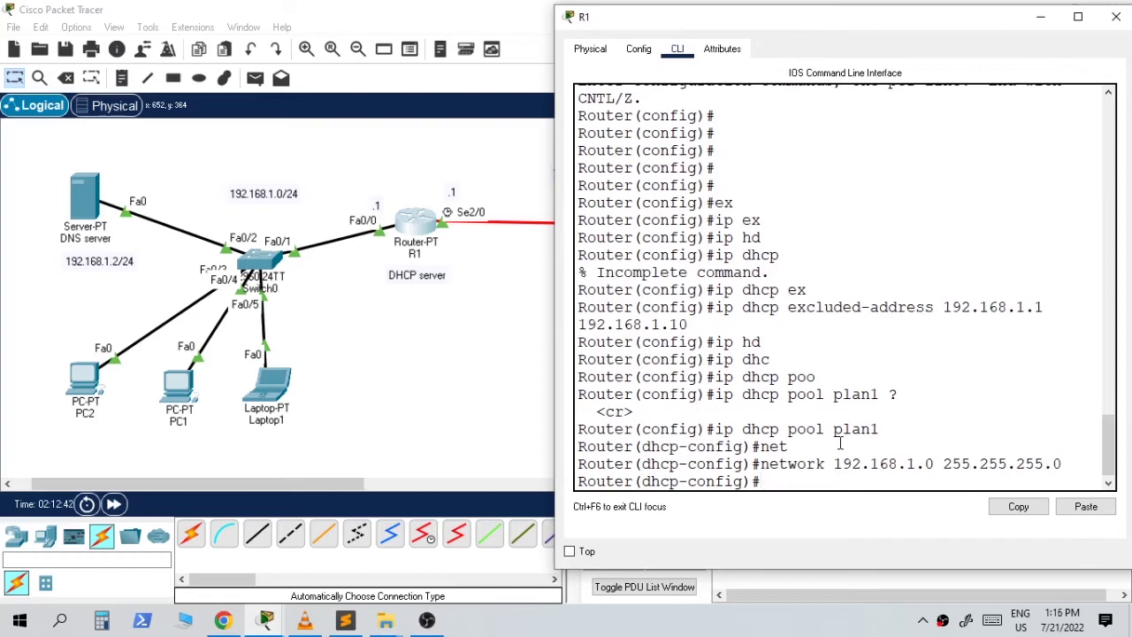
pyautogui.moveTo(834, 431); pyautogui.dragTo(890, 431)
pyautogui.moveTo(834, 464); pyautogui.dragTo(980, 466)
pyautogui.click(936, 479)
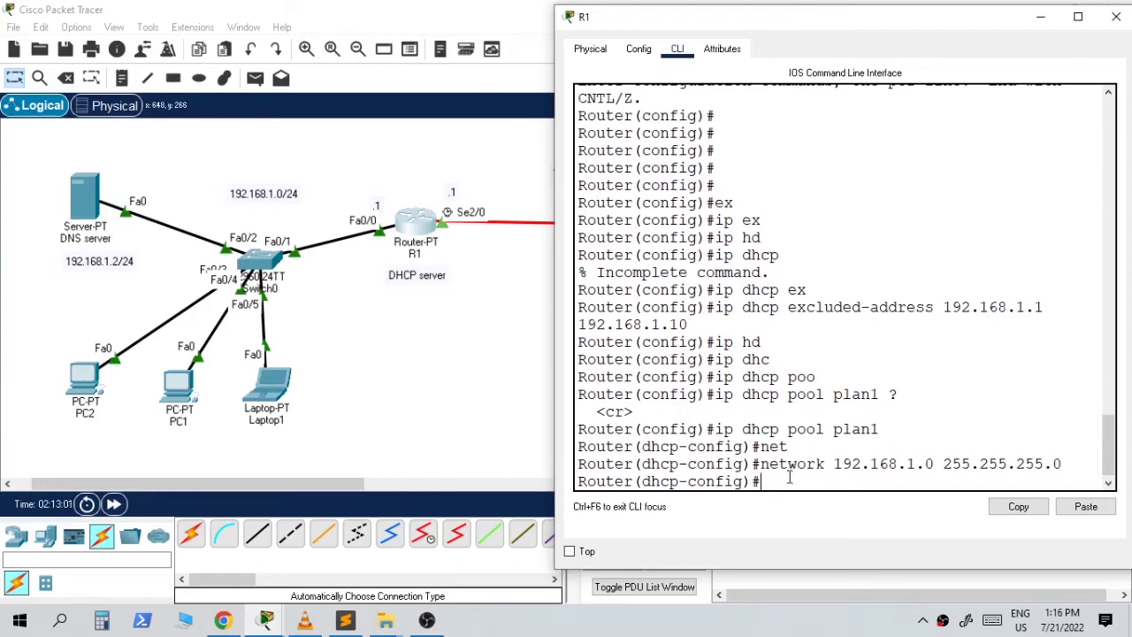
pyautogui.write('ip')
pyautogui.write(' he')
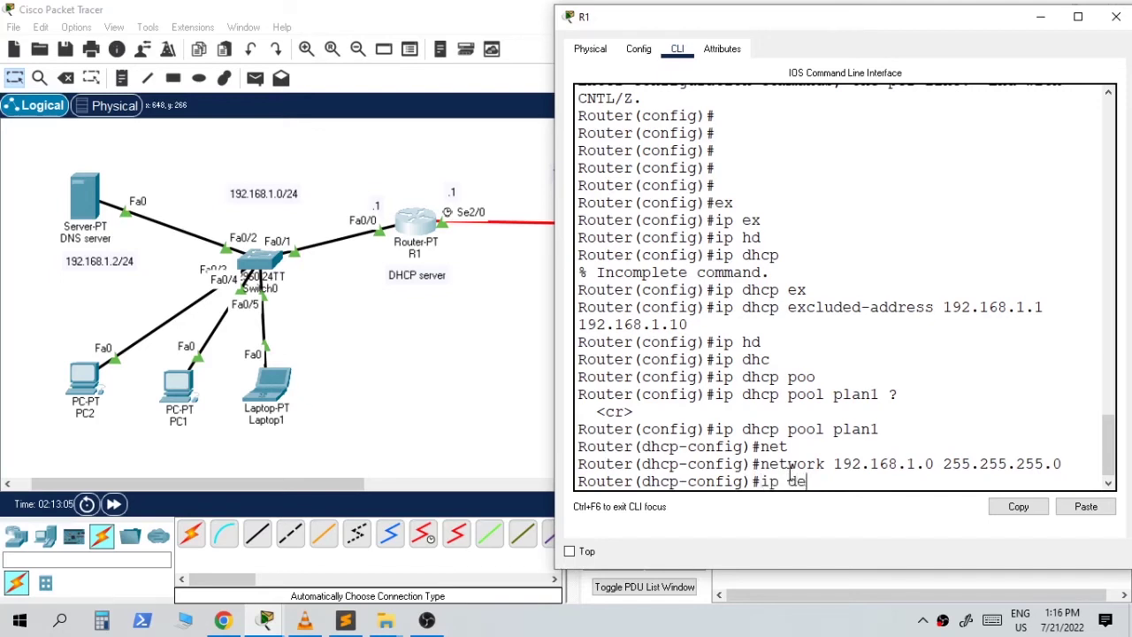
pyautogui.press('BackSpace')
pyautogui.press('BackSpace')
pyautogui.press('BackSpace')
pyautogui.press('BackSpace')
pyautogui.press('BackSpace')
# - Set the plan1 pool's default router to 192.168.1.1
pyautogui.write('de')
pyautogui.moveTo(746, 481); pyautogui.dragTo(642, 481)
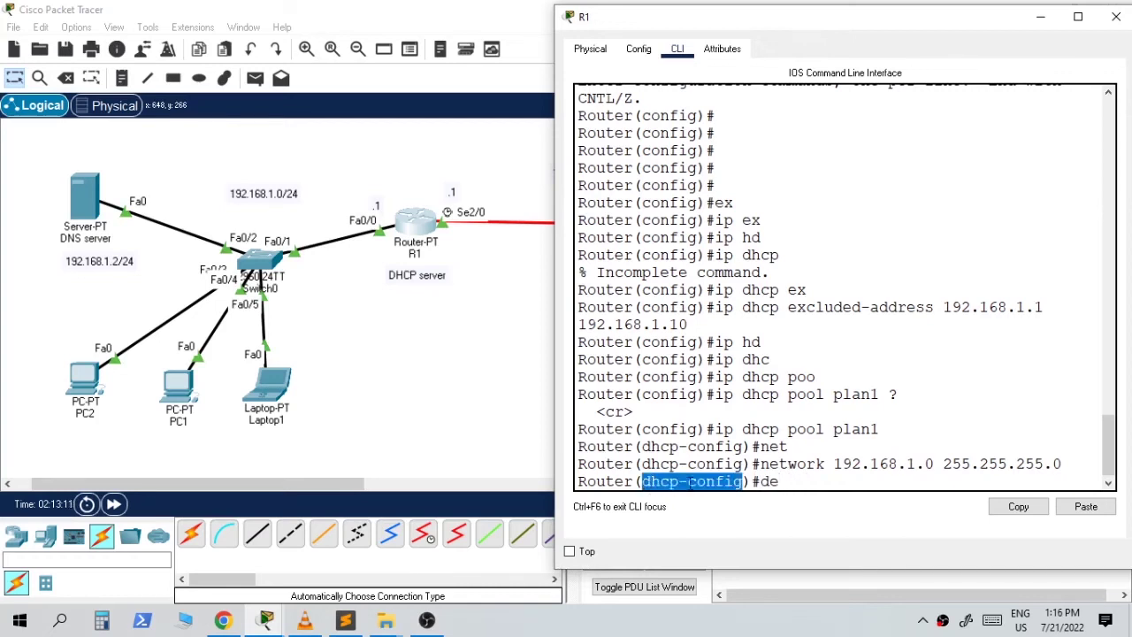
pyautogui.click(798, 481)
pyautogui.press('Tab')
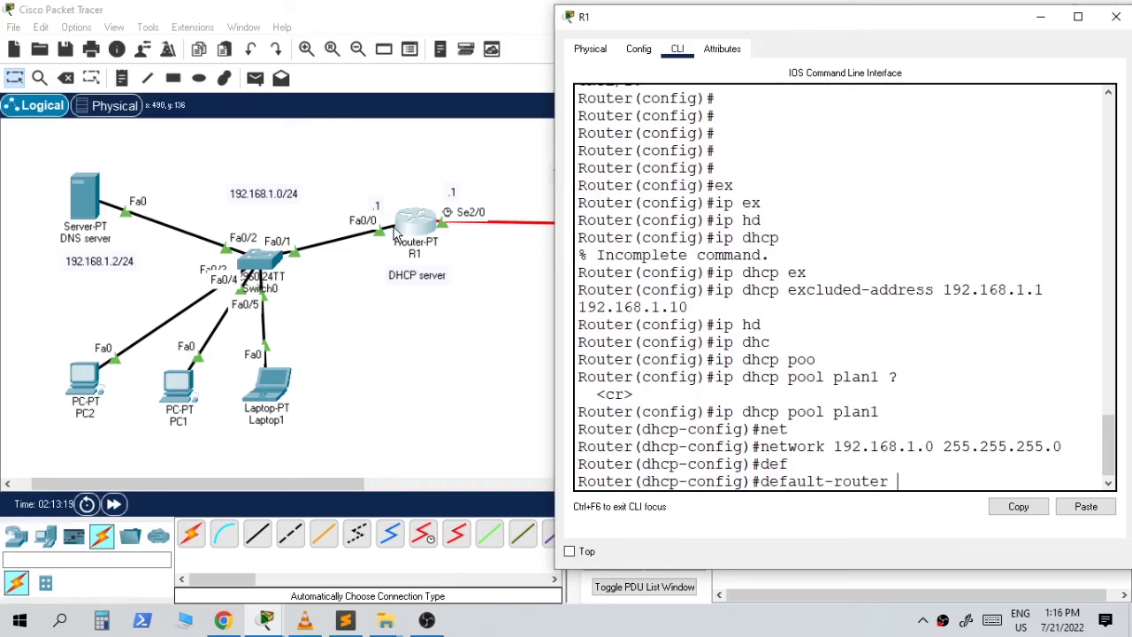
pyautogui.write('92.168')
pyautogui.write('.1.1 ?')
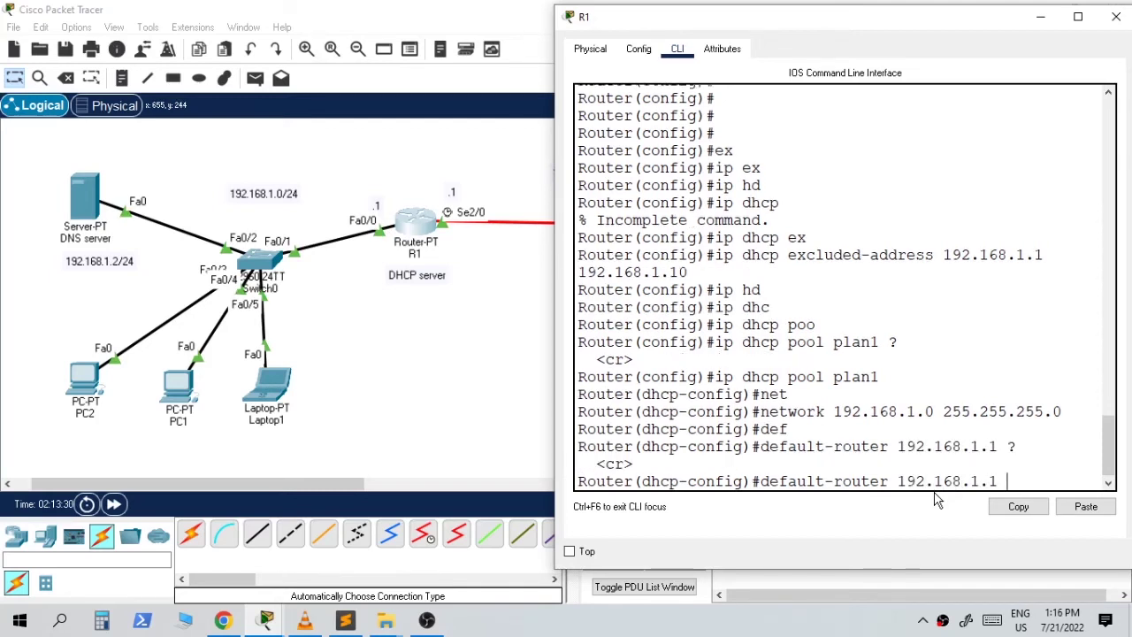
pyautogui.press('Return')
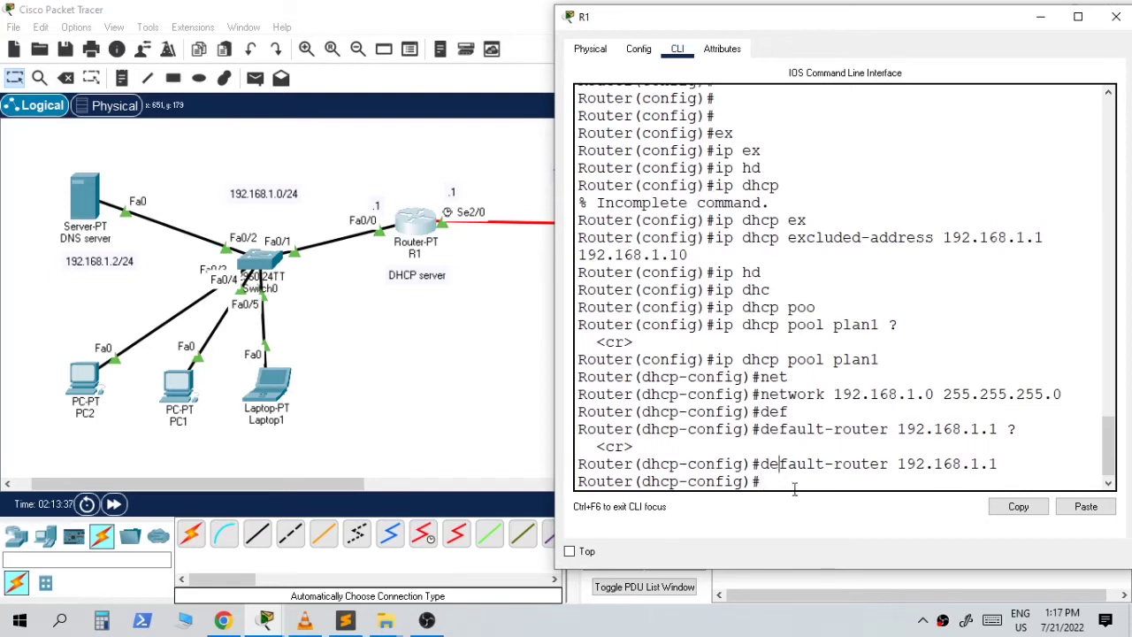
# - Set the plan1 pool's DNS server to 192.168.1.2 with the dns-server command
pyautogui.write('dns')
pyautogui.press('Tab')
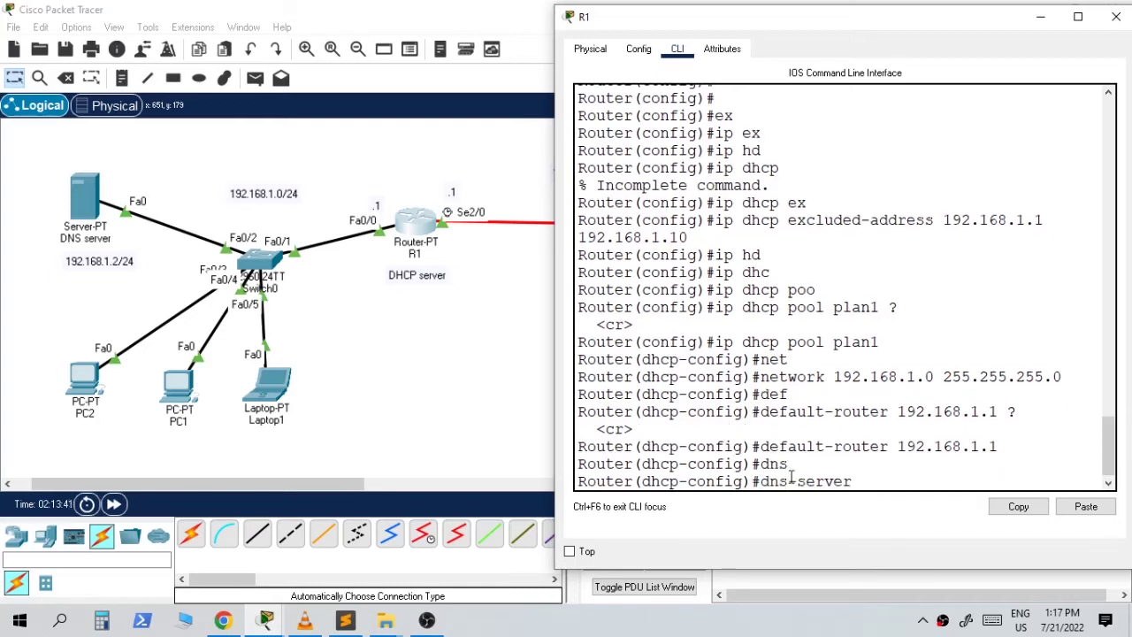
pyautogui.write('192.168.1.2')
pyautogui.press('Return')
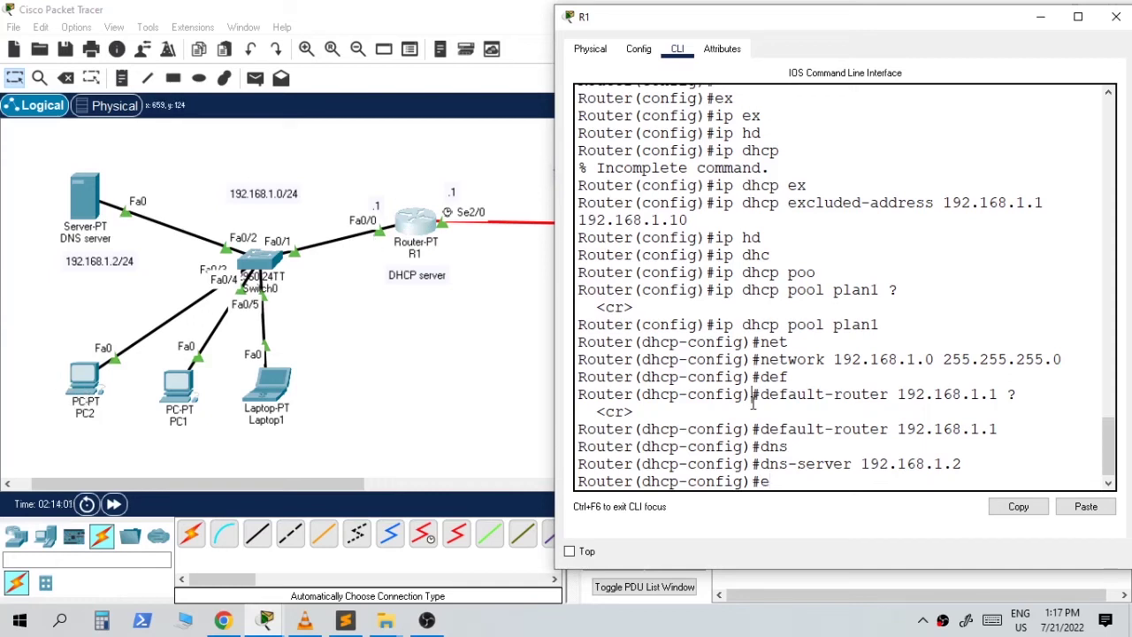
# - Exit the plan1 pool configuration and save R1's configuration with do wr
pyautogui.write('e')
pyautogui.press('Return')
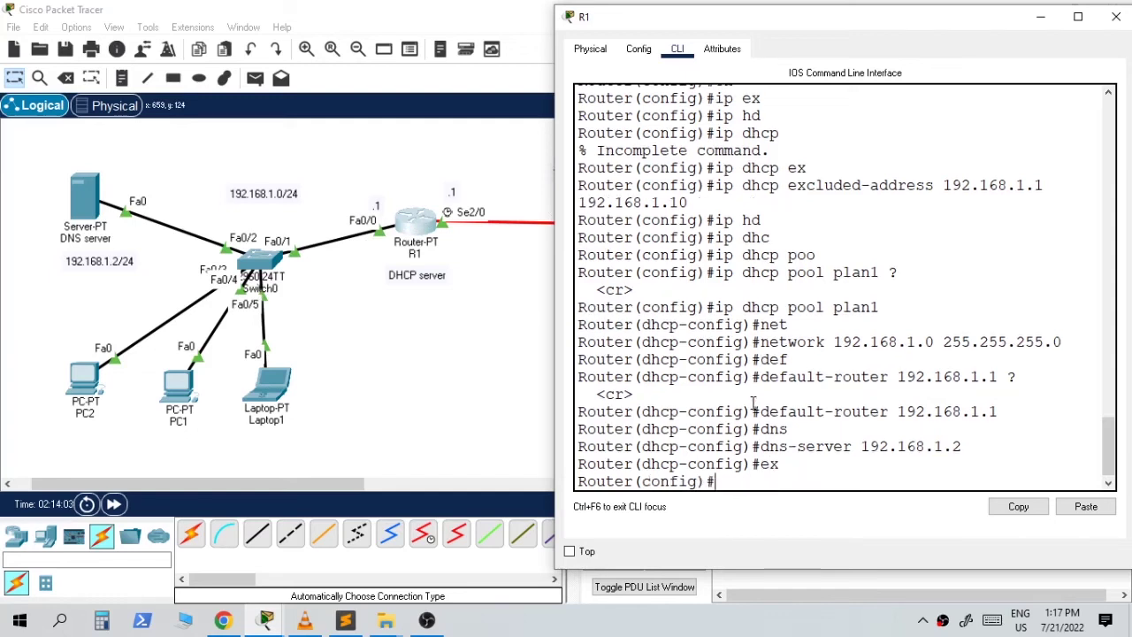
pyautogui.write('do wer')
pyautogui.press('Return')
pyautogui.click(407, 374)
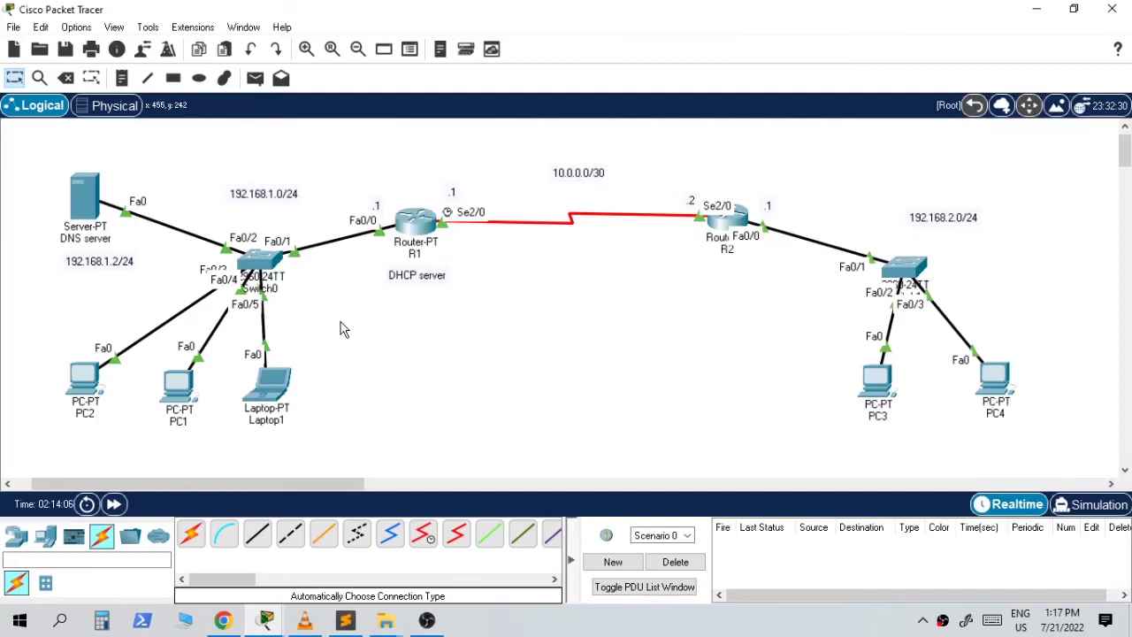
# - Switch PC2's FastEthernet0 IPv4 configuration from Static to DHCP so it requests an address
pyautogui.click(84, 380)
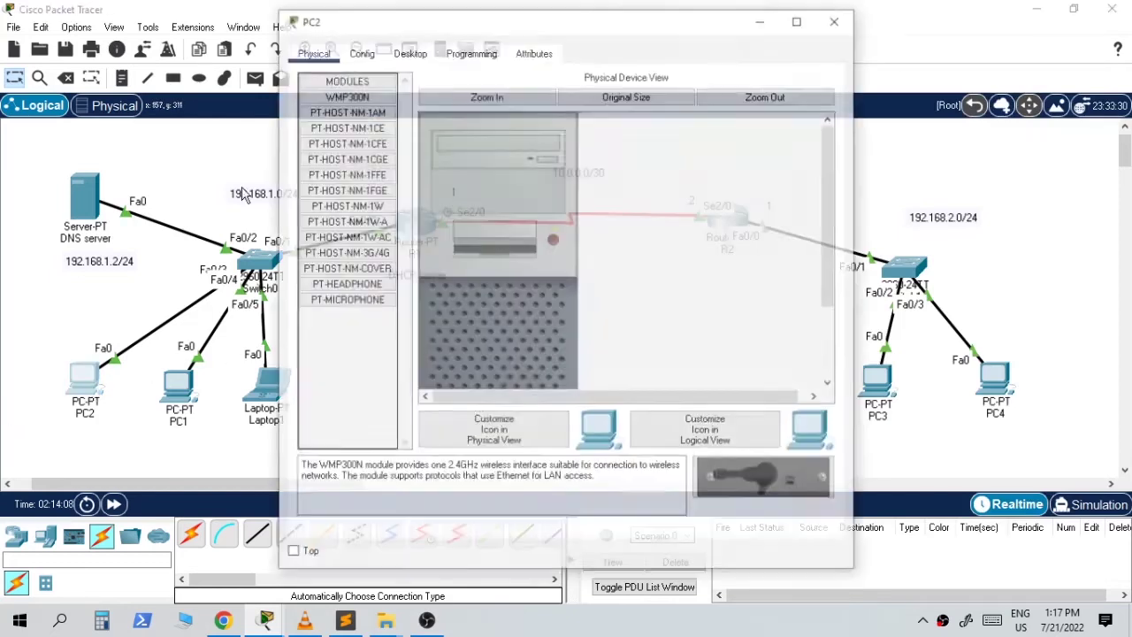
pyautogui.moveTo(401, 26); pyautogui.dragTo(655, 37)
pyautogui.click(662, 62)
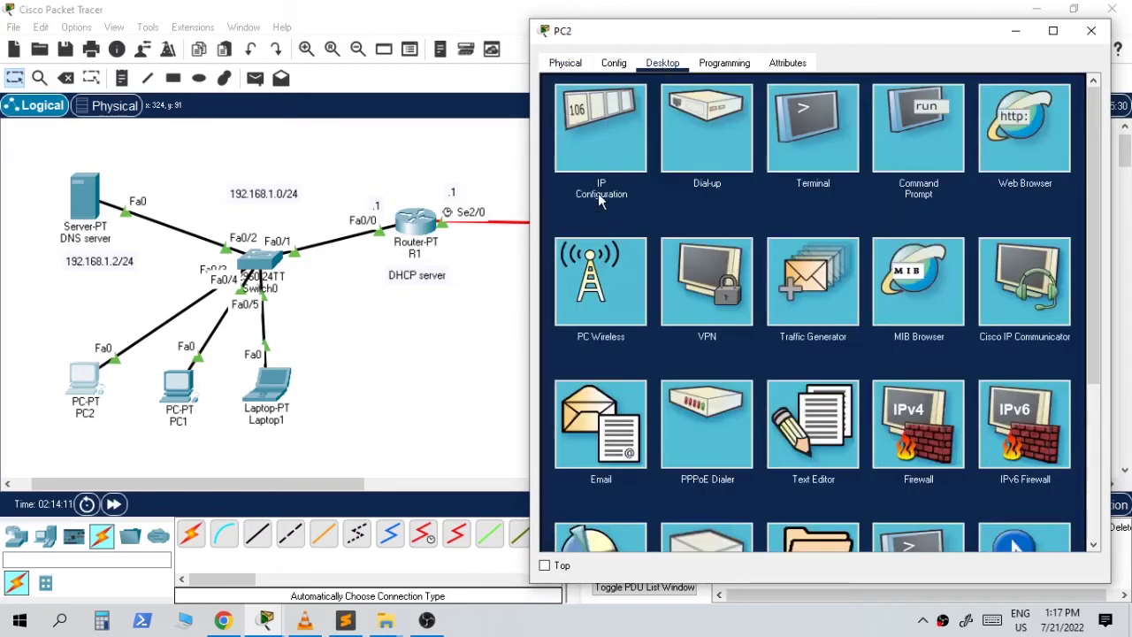
pyautogui.click(598, 129)
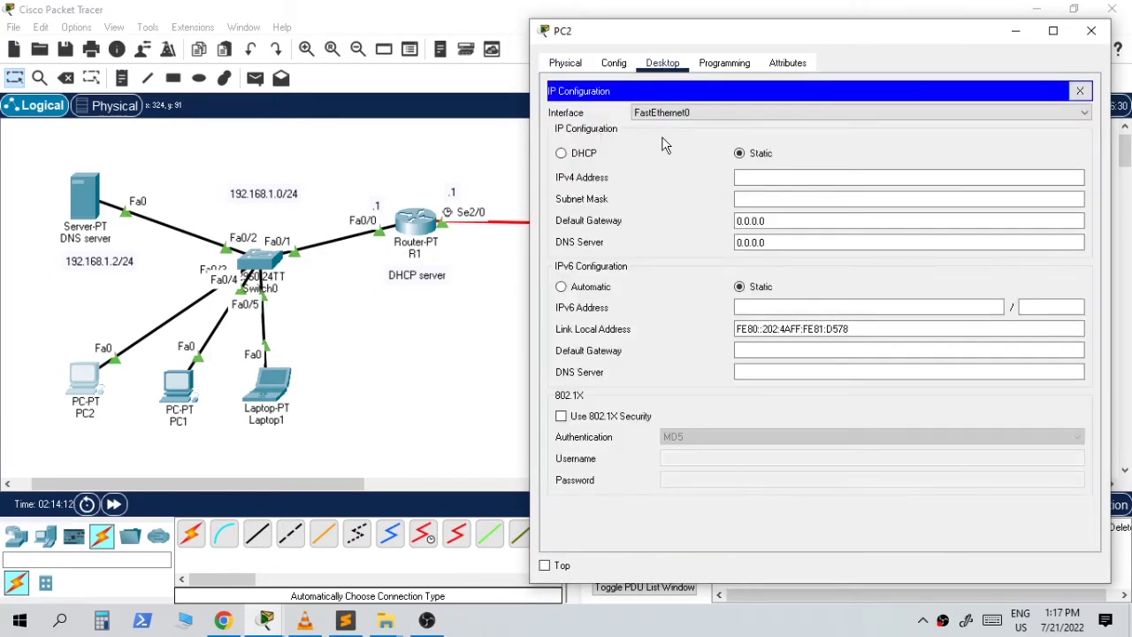
pyautogui.click(749, 178)
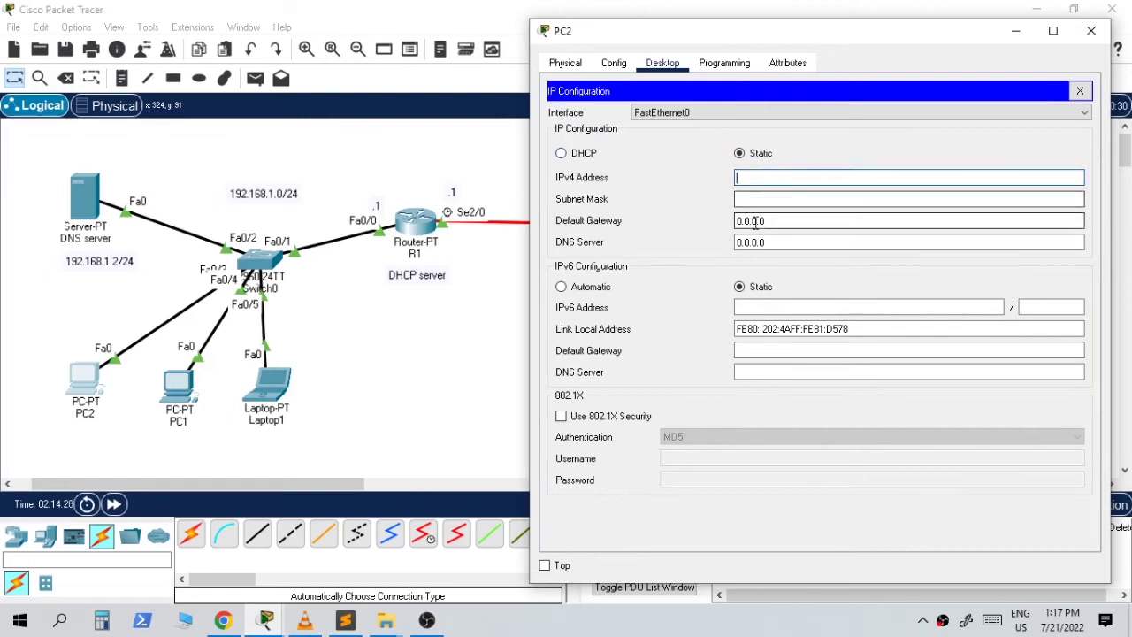
pyautogui.click(563, 154)
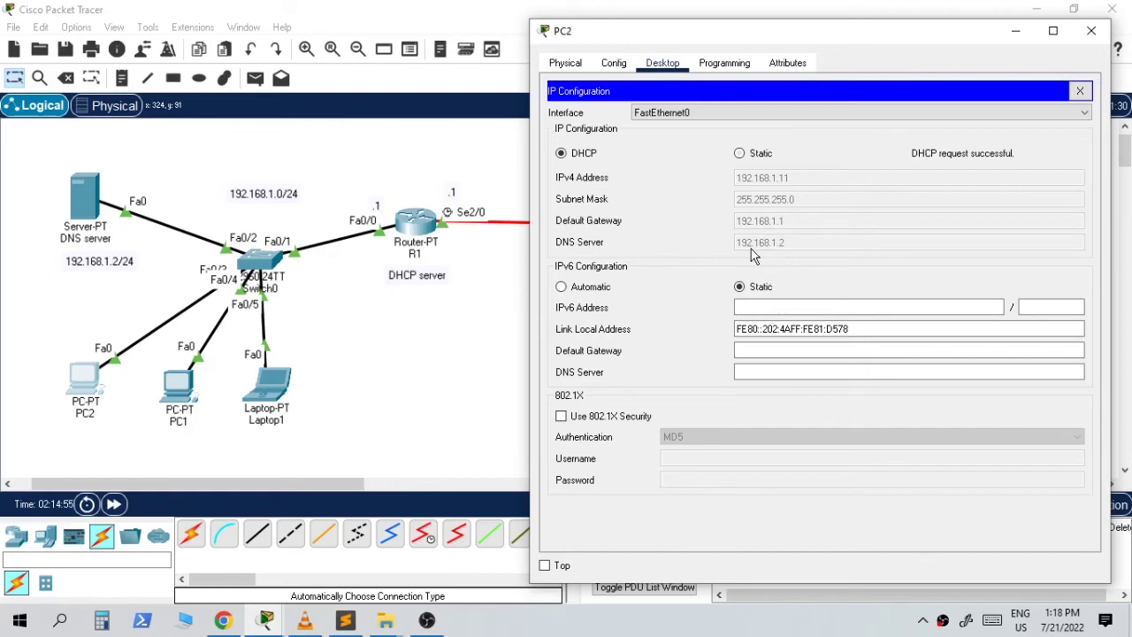
pyautogui.click(1093, 31)
# - Switch PC1's FastEthernet0 IPv4 configuration to DHCP and close its window
pyautogui.click(179, 382)
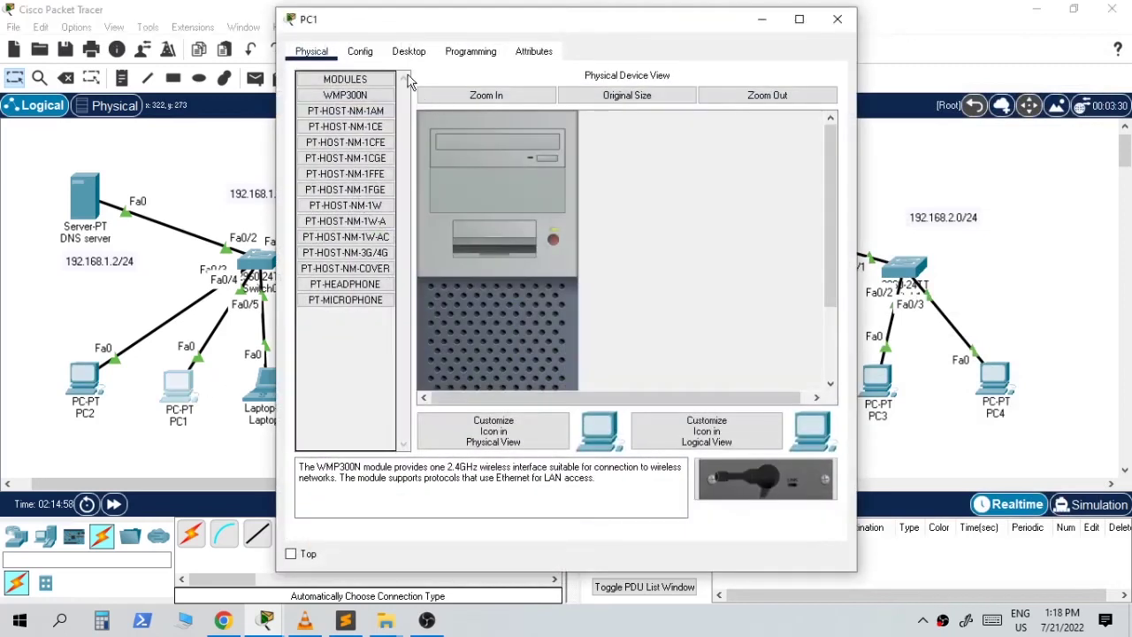
pyautogui.click(408, 53)
pyautogui.click(353, 115)
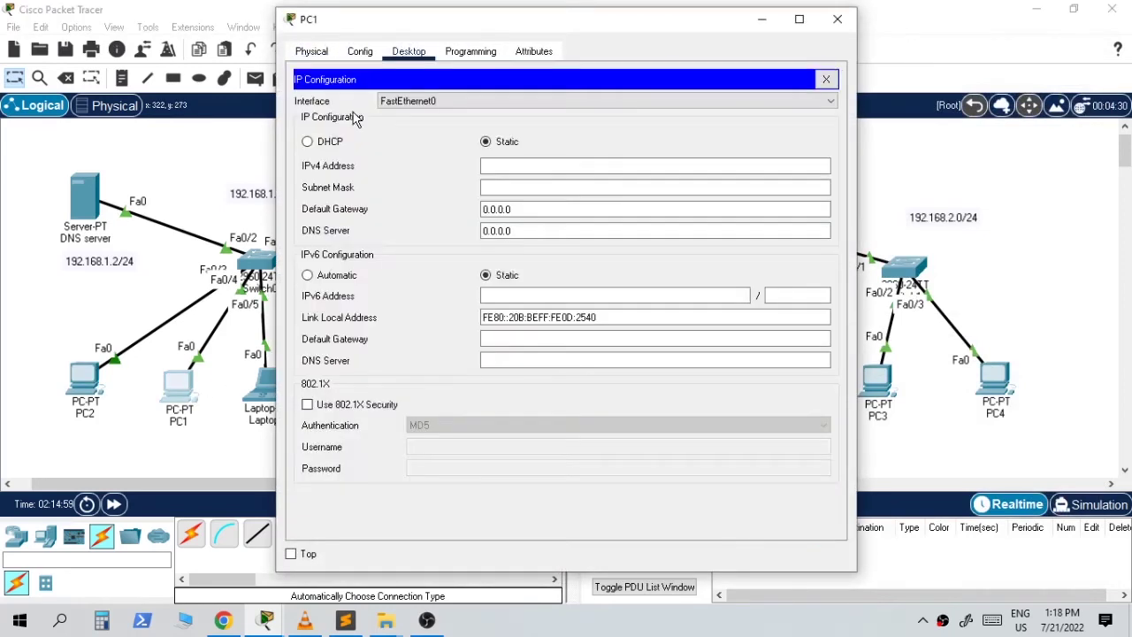
pyautogui.click(334, 146)
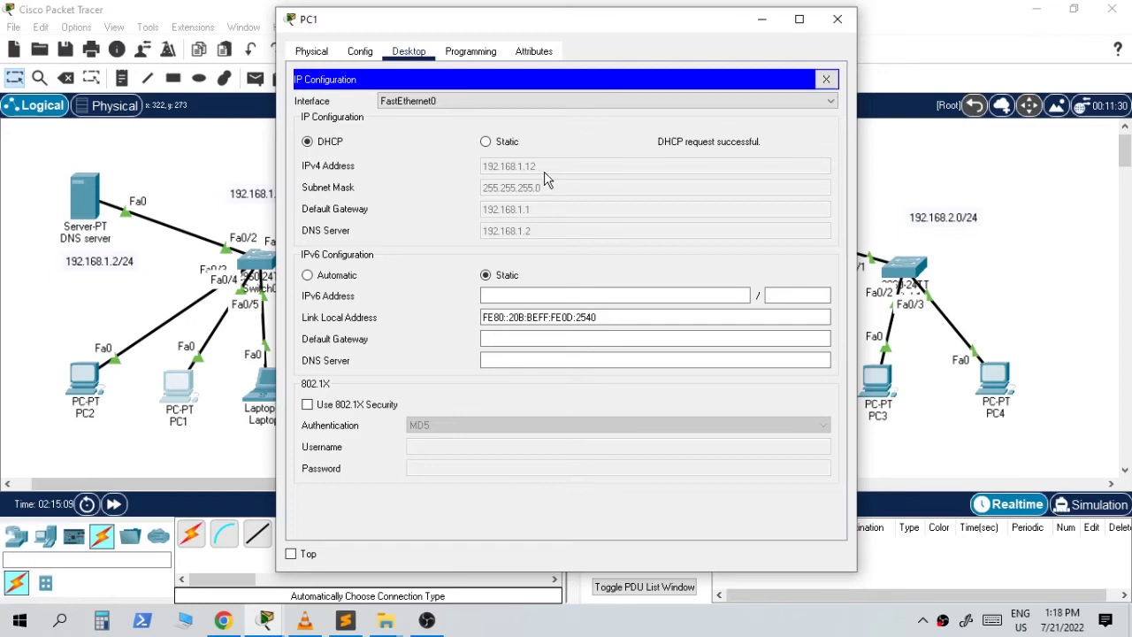
pyautogui.click(836, 21)
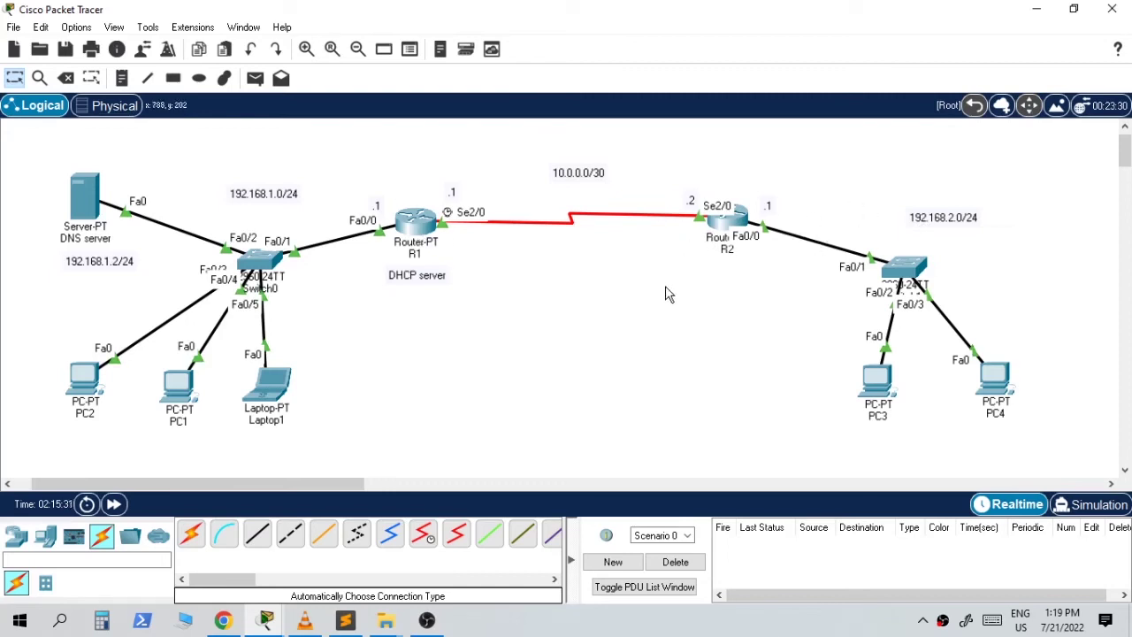
pyautogui.click(984, 234)
pyautogui.moveTo(1005, 243); pyautogui.dragTo(996, 242)
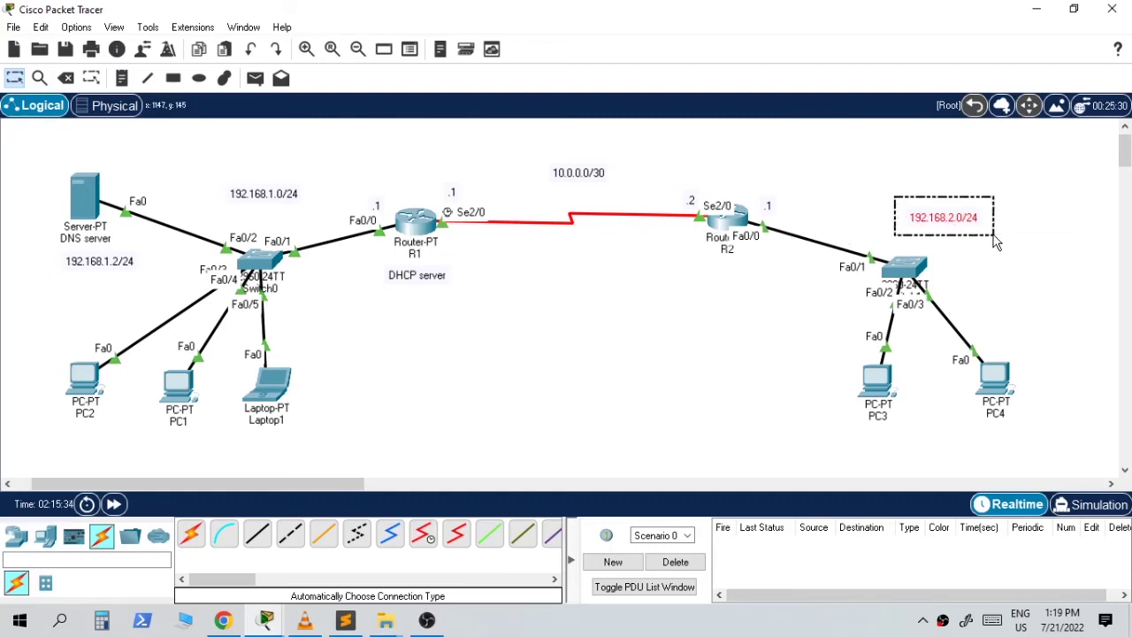
pyautogui.click(996, 242)
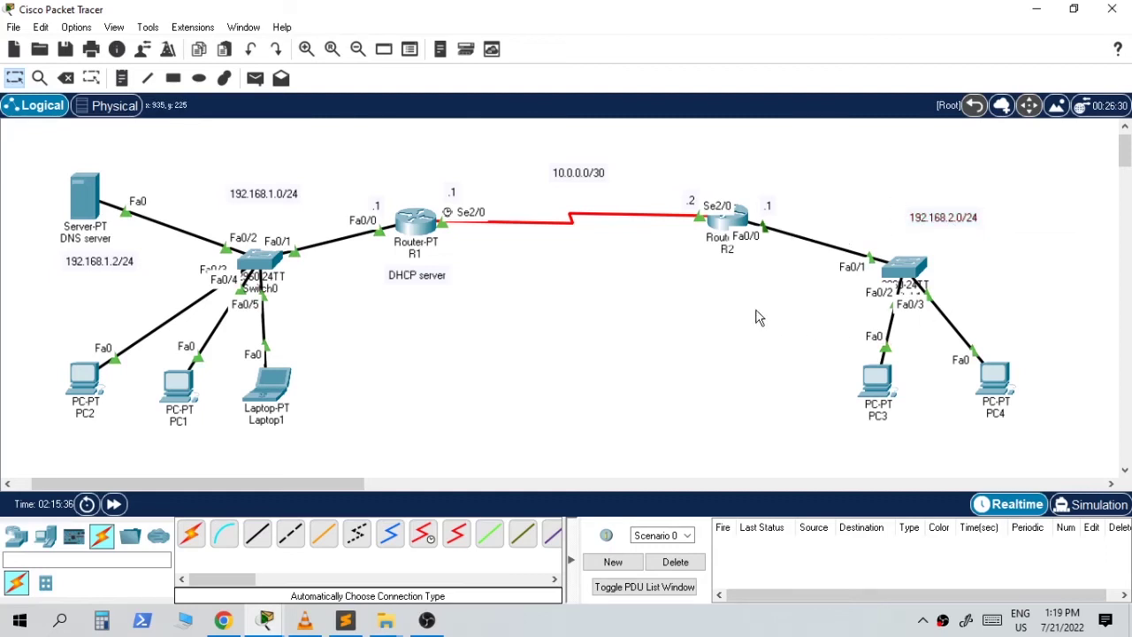
# - Exclude the addresses 192.168.2.1 through 192.168.2.10 from DHCP assignment on R1 with ip dhcp excluded-address
pyautogui.click(434, 232)
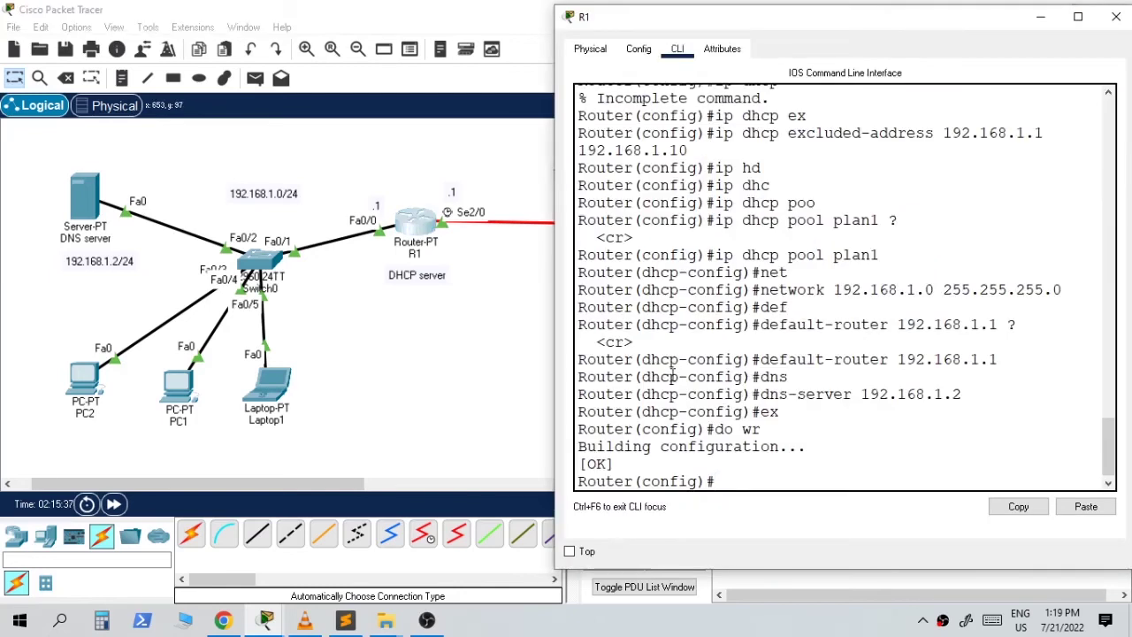
pyautogui.press('Return')
pyautogui.write('ex')
pyautogui.press('Tab')
pyautogui.write('ig)#ip dhc')
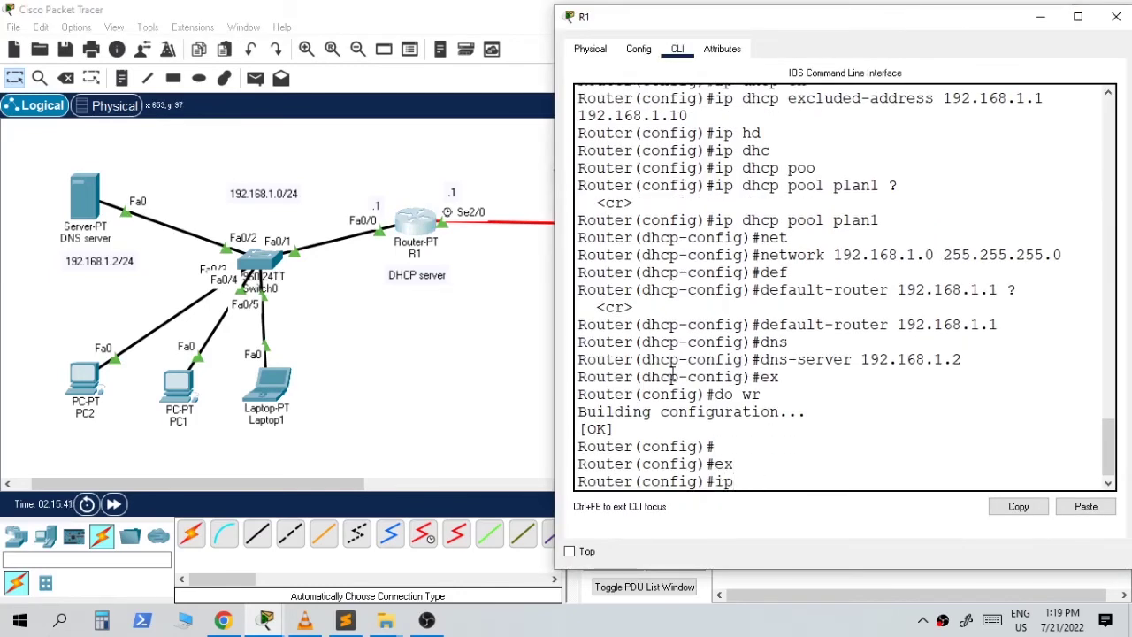
pyautogui.press('Tab')
pyautogui.write('exc')
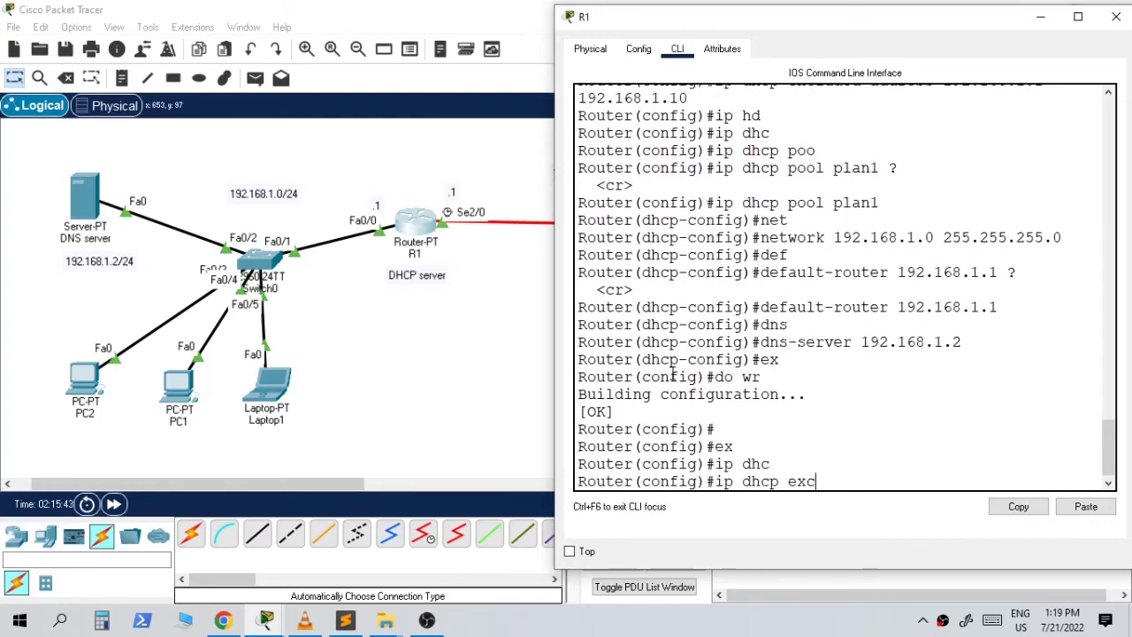
pyautogui.press('Tab')
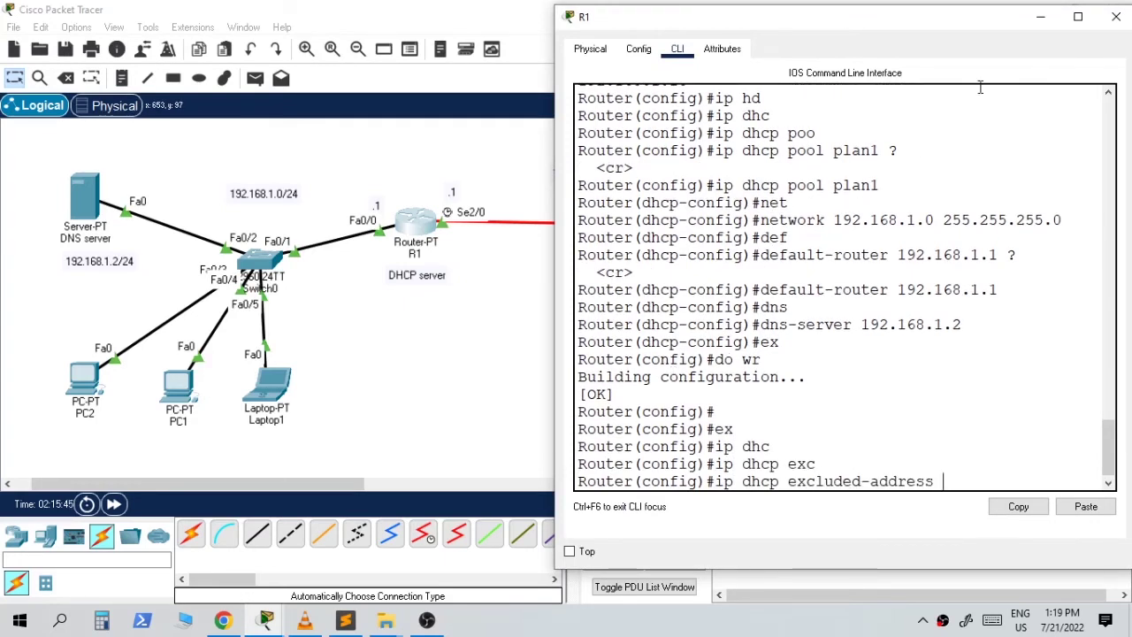
pyautogui.moveTo(929, 28); pyautogui.dragTo(637, 31)
pyautogui.click(451, 395)
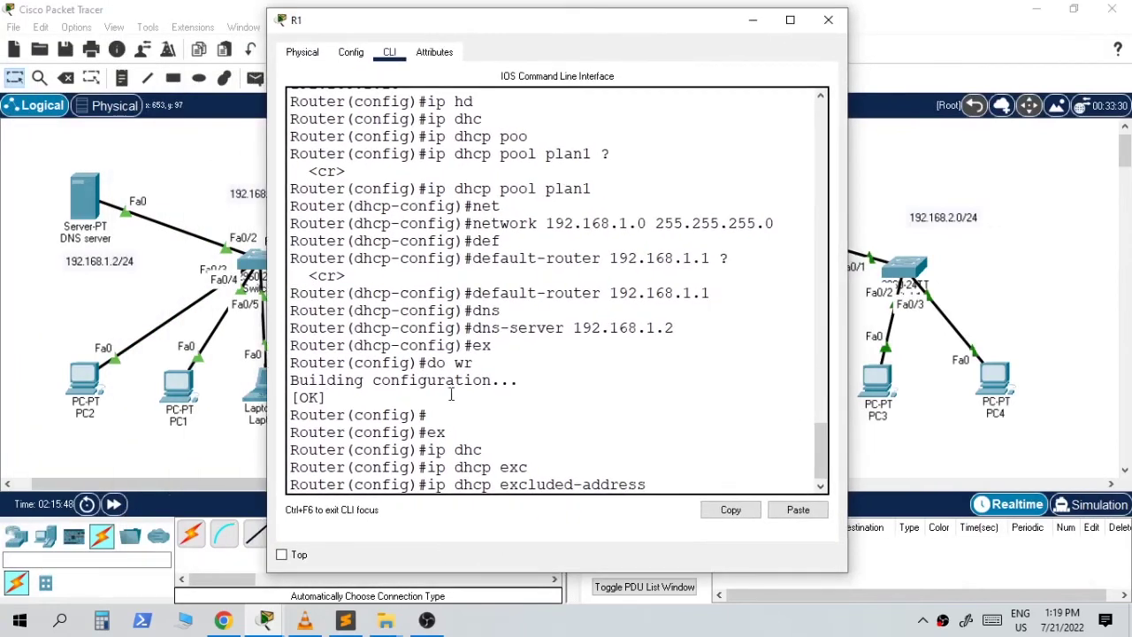
pyautogui.write('192.168.2.1')
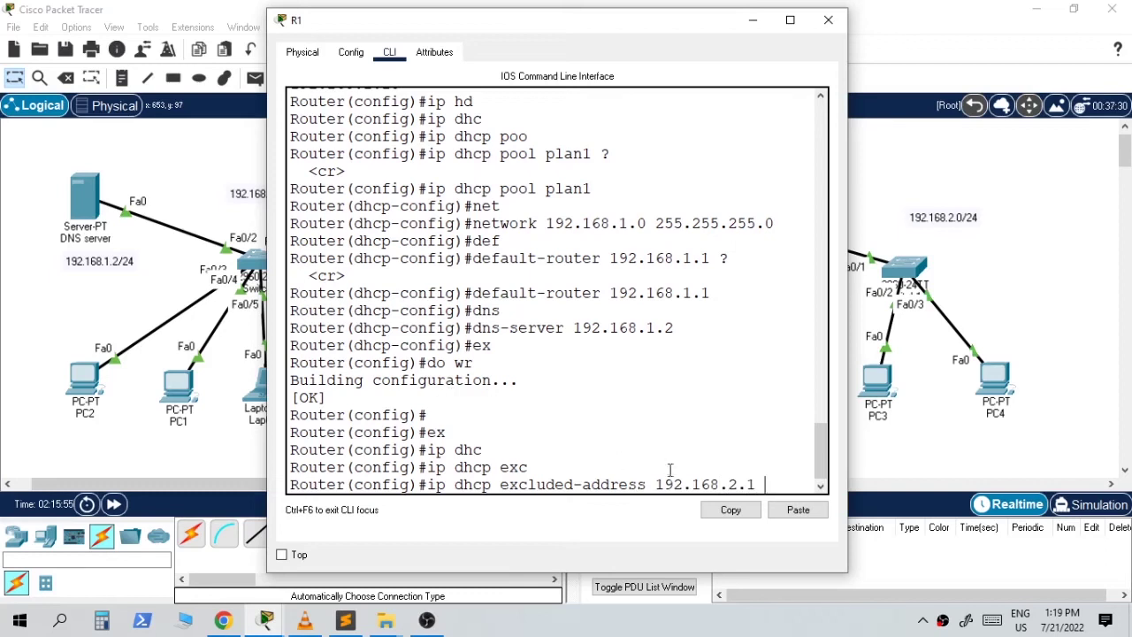
pyautogui.moveTo(653, 484); pyautogui.dragTo(768, 500)
pyautogui.click(768, 502)
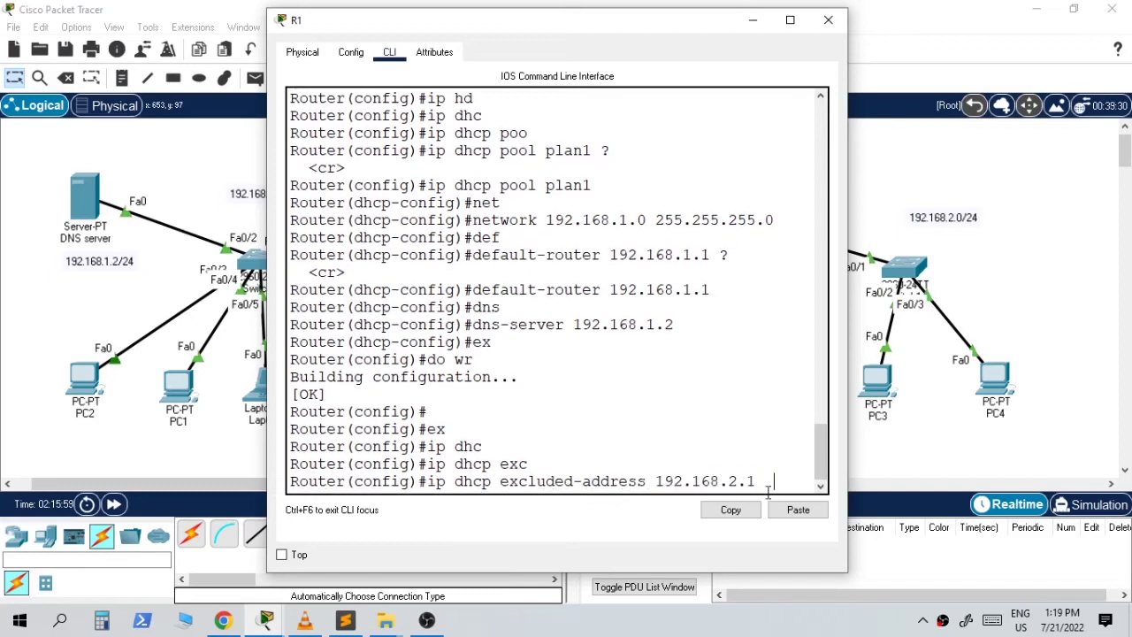
pyautogui.write('.16')
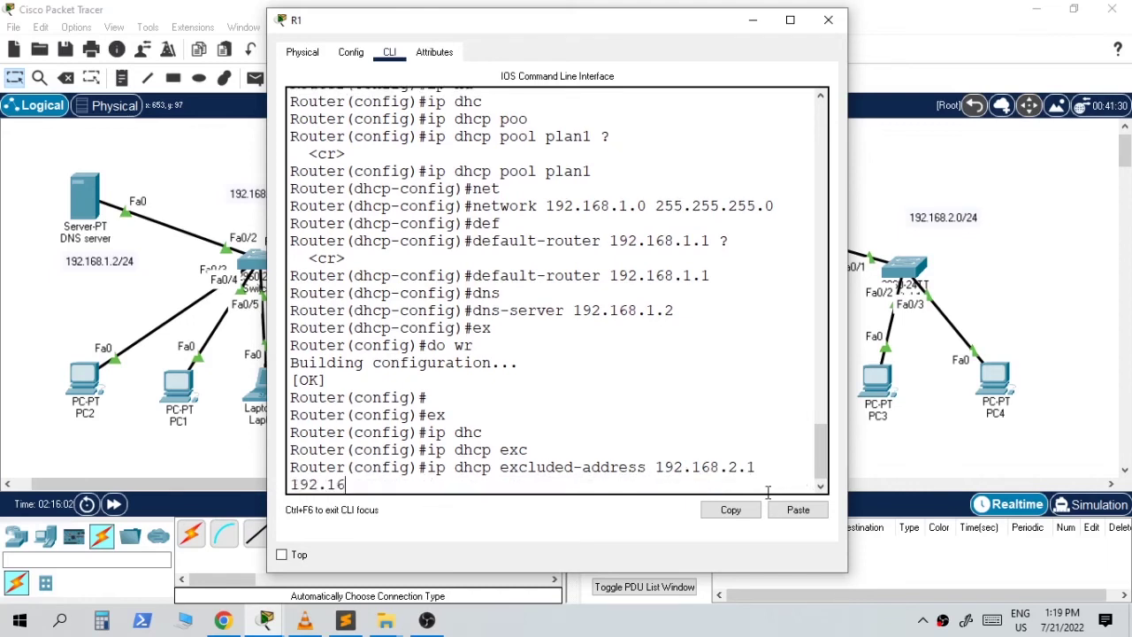
pyautogui.write('8.2.10')
pyautogui.press('Return')
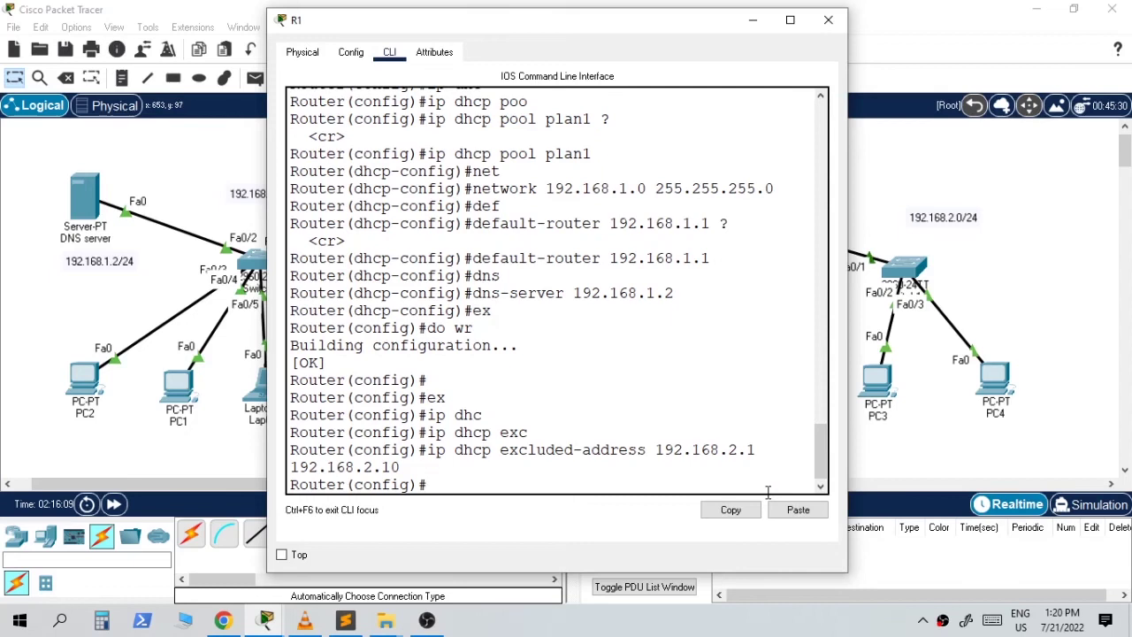
# - Create a second DHCP pool named plan2 on R1 with the ip dhcp pool command
pyautogui.write('ip dhc')
pyautogui.press('Tab')
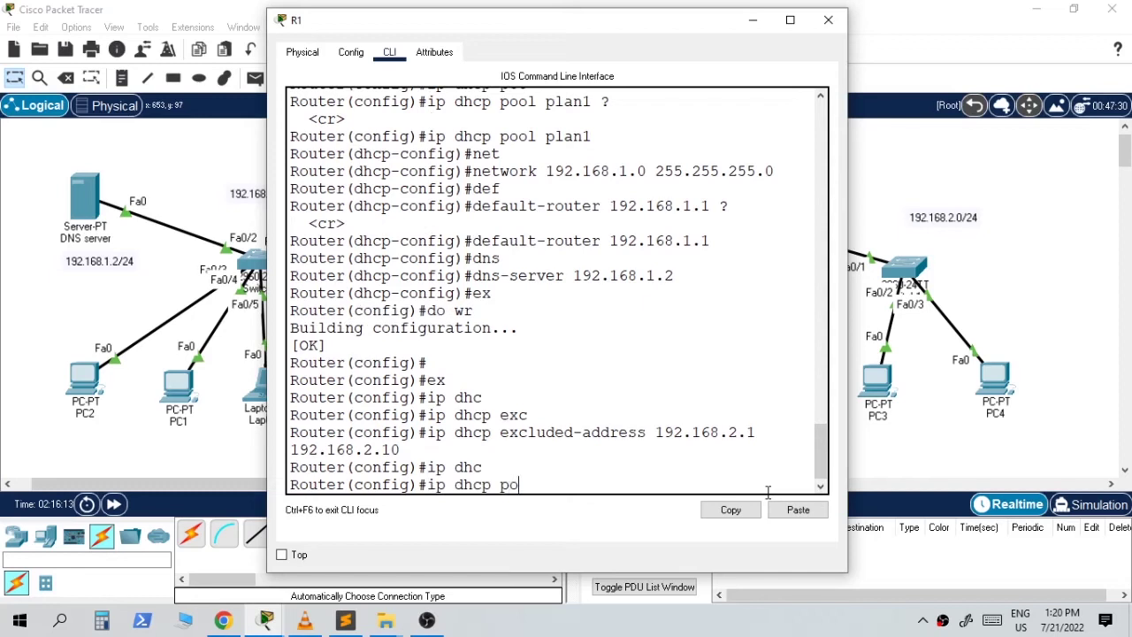
pyautogui.press('Tab')
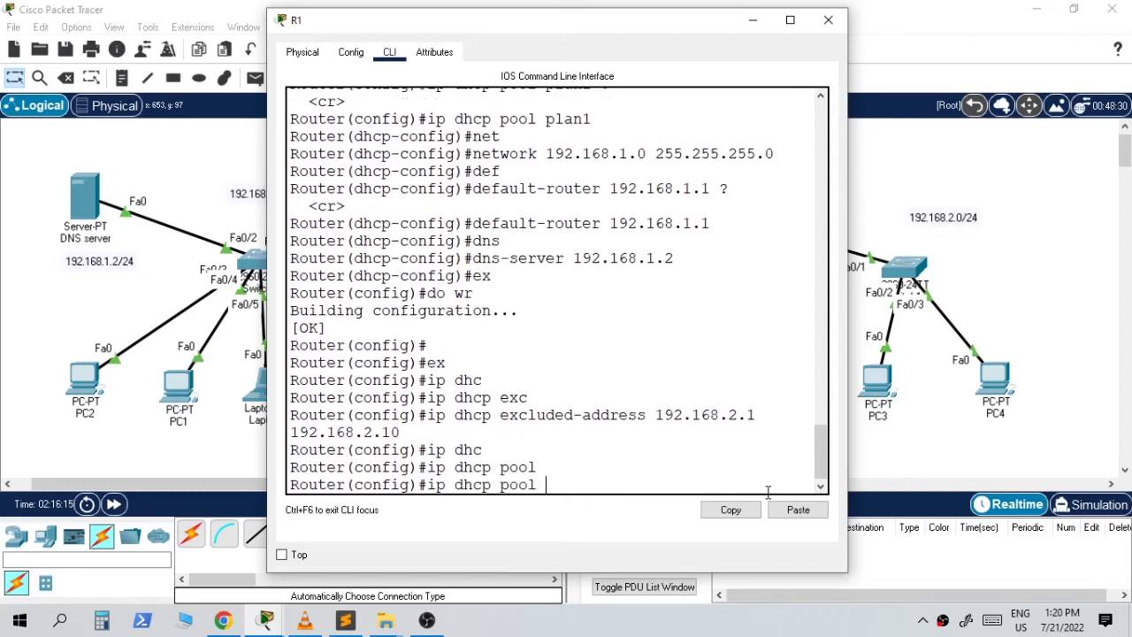
pyautogui.write('plan2')
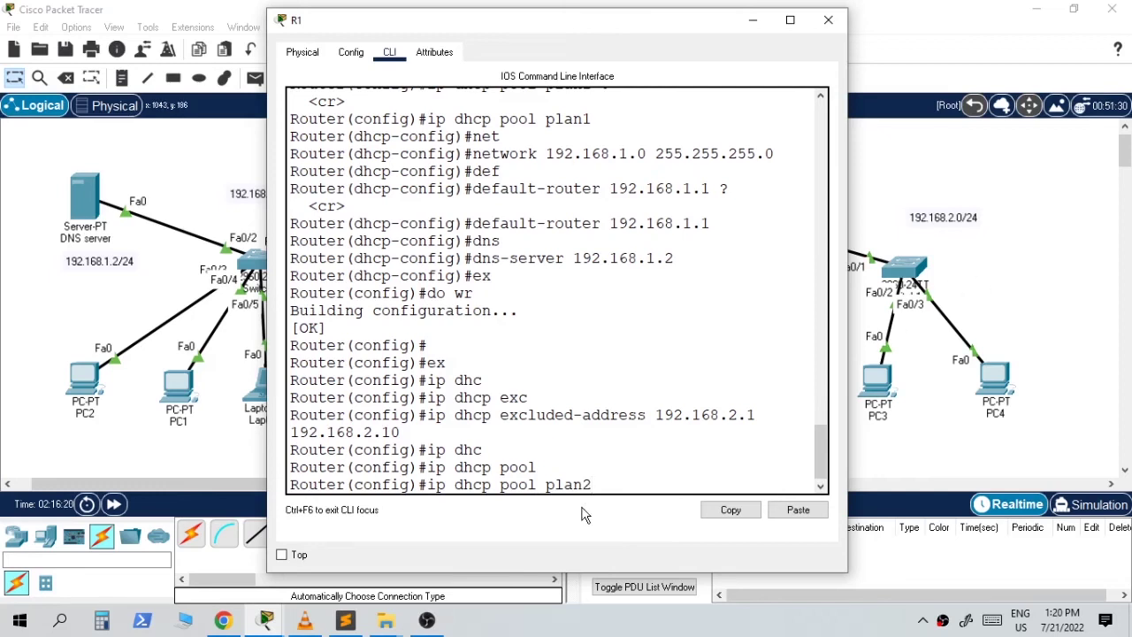
pyautogui.moveTo(546, 489); pyautogui.dragTo(595, 488)
pyautogui.press('Return')
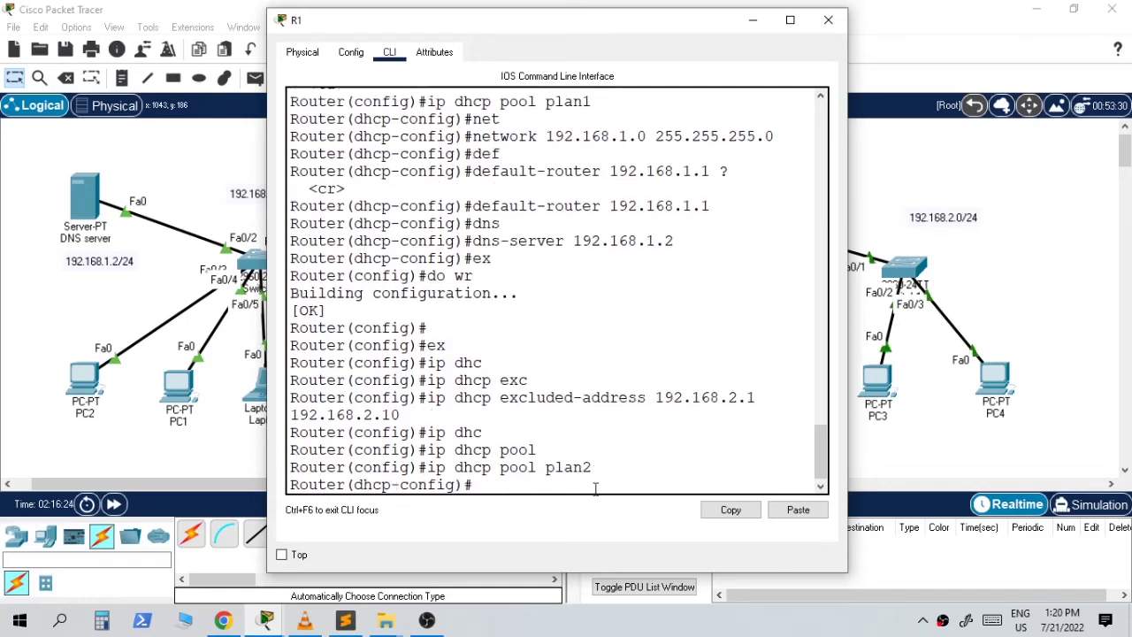
# - Set the plan2 pool's network to 192.168.2.0 with subnet mask 255.255.255.0
pyautogui.write('net')
pyautogui.press('Tab')
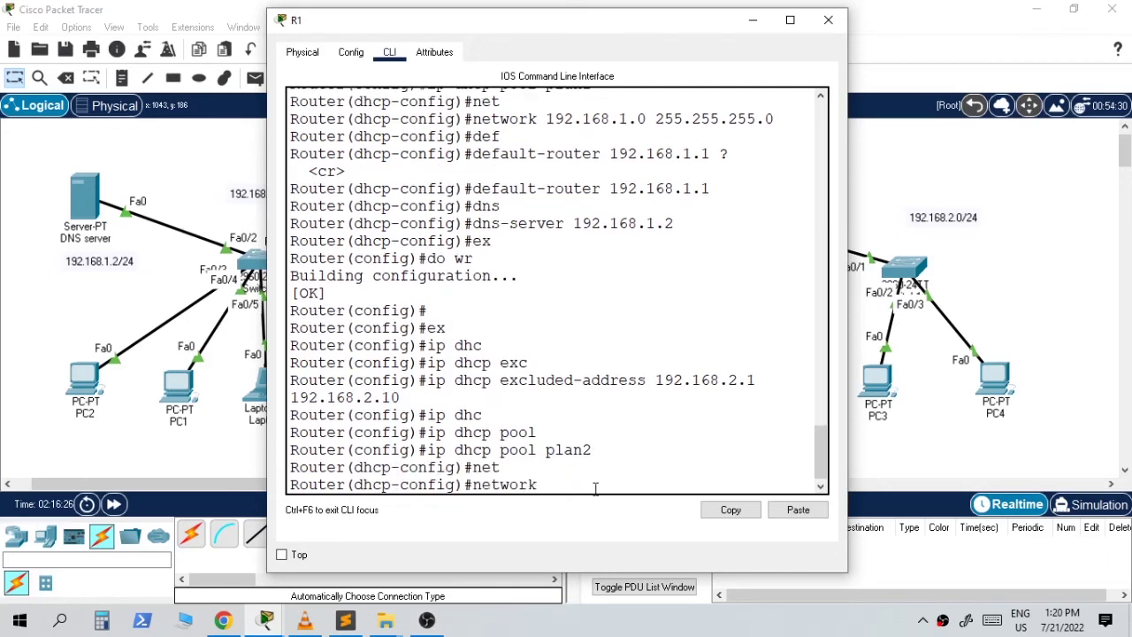
pyautogui.write('192.168.2.0 255.255.')
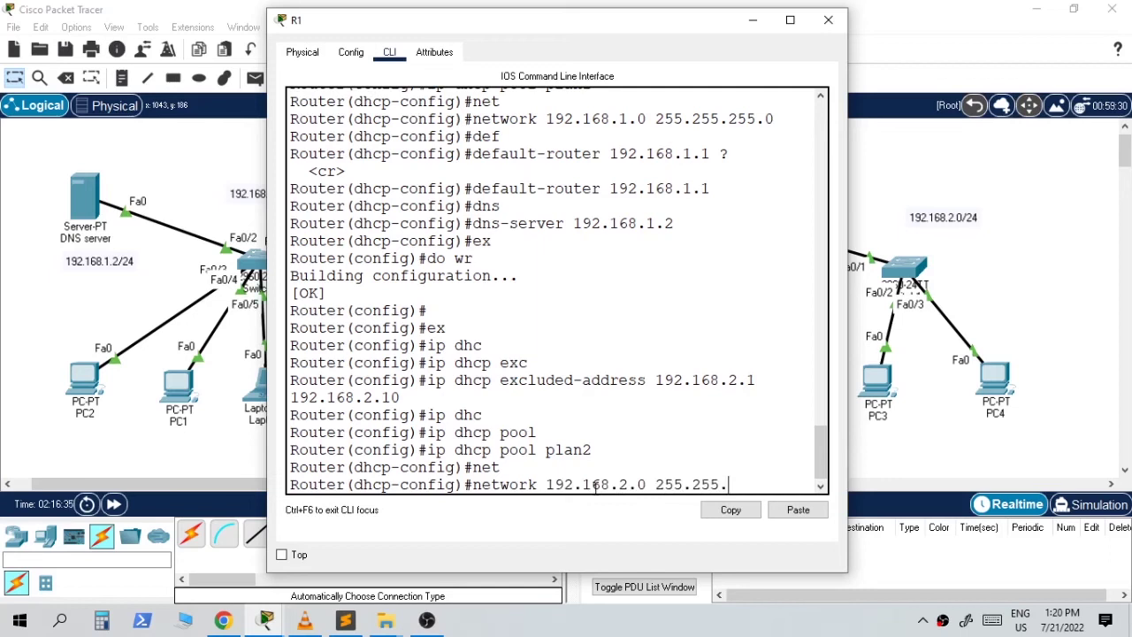
pyautogui.write('255.0')
pyautogui.press('Return')
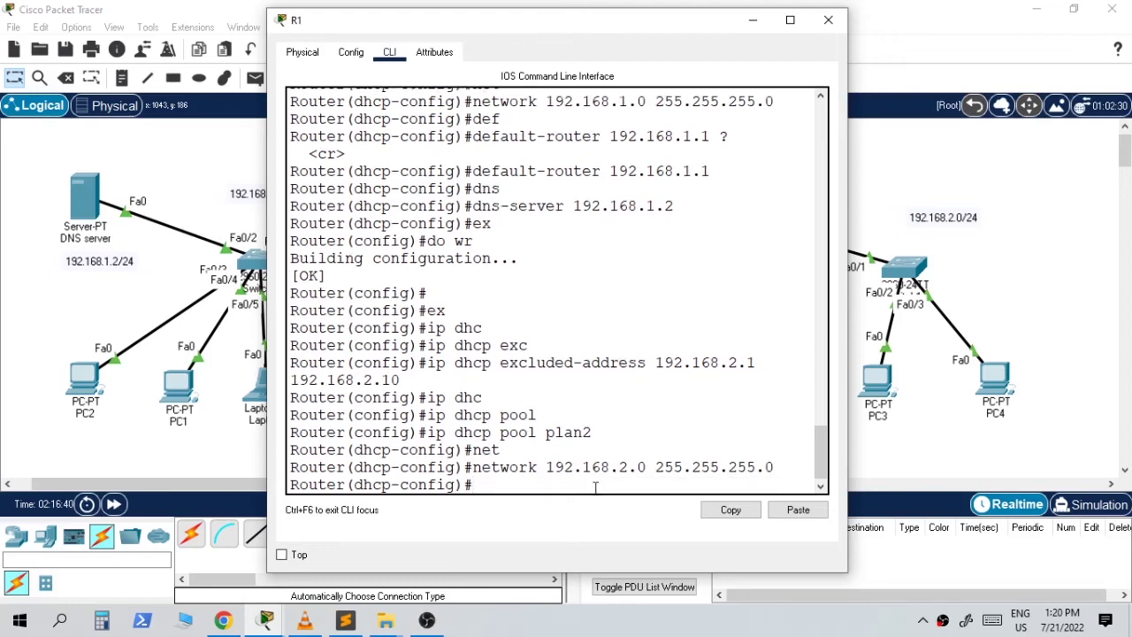
# - Leave the plan2 pool configuration, save R1's configuration with do wr, and close the R1 window
pyautogui.write('ex')
pyautogui.press('Return')
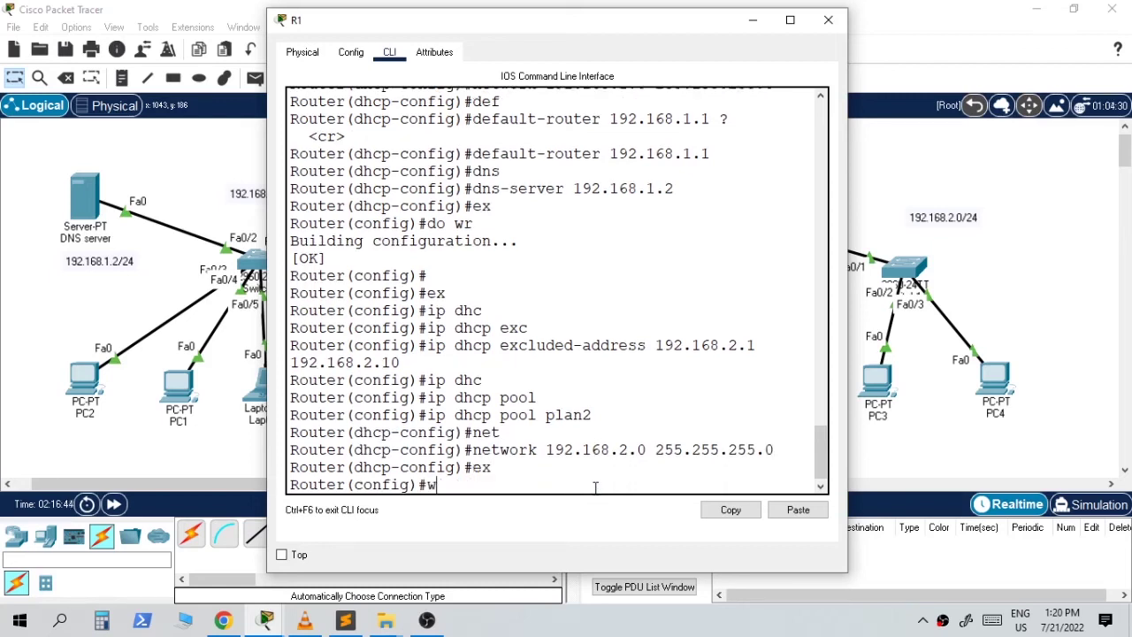
pyautogui.write('do wr')
pyautogui.press('Return')
pyautogui.click(828, 20)
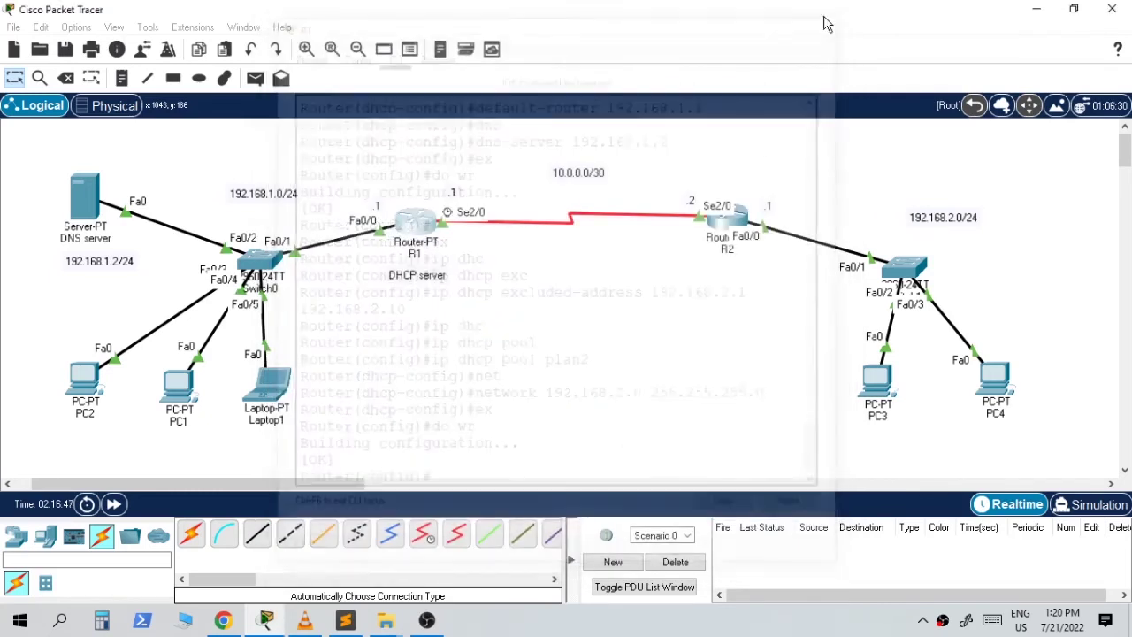
# - Open PC3's IP configuration and switch its IPv4 addressing to DHCP
pyautogui.click(877, 381)
pyautogui.moveTo(666, 32); pyautogui.dragTo(582, 42)
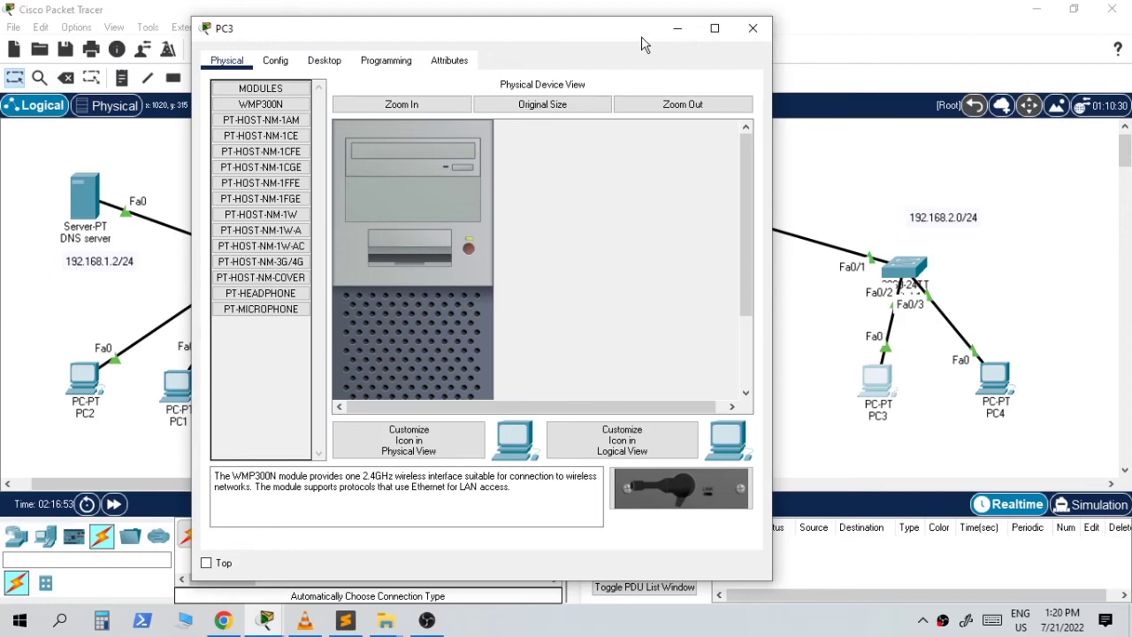
pyautogui.click(324, 60)
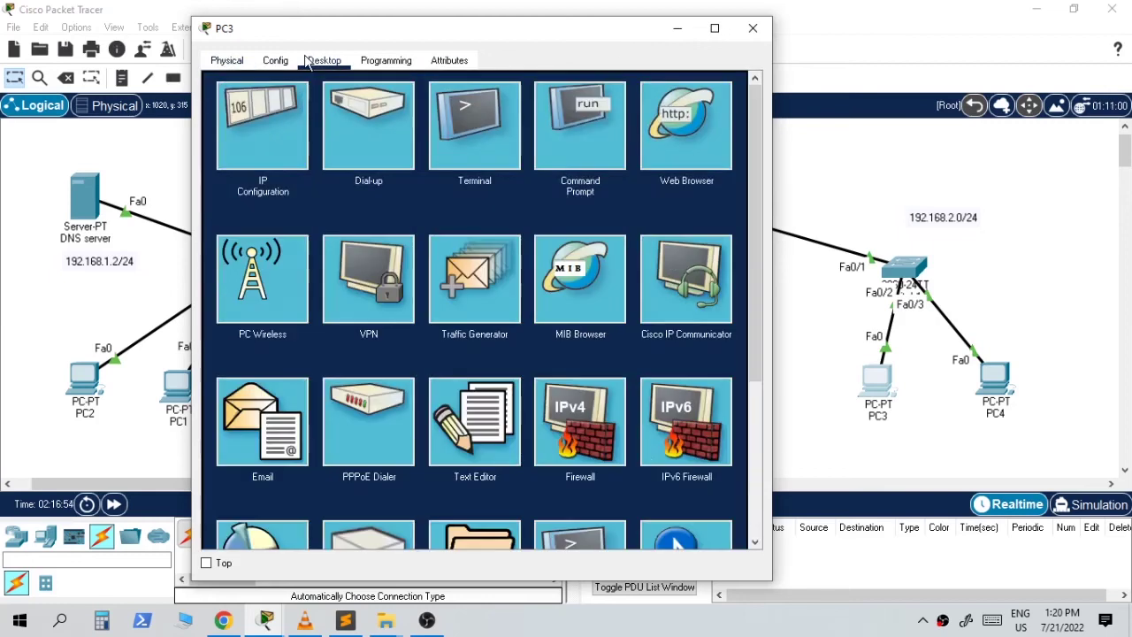
pyautogui.click(289, 108)
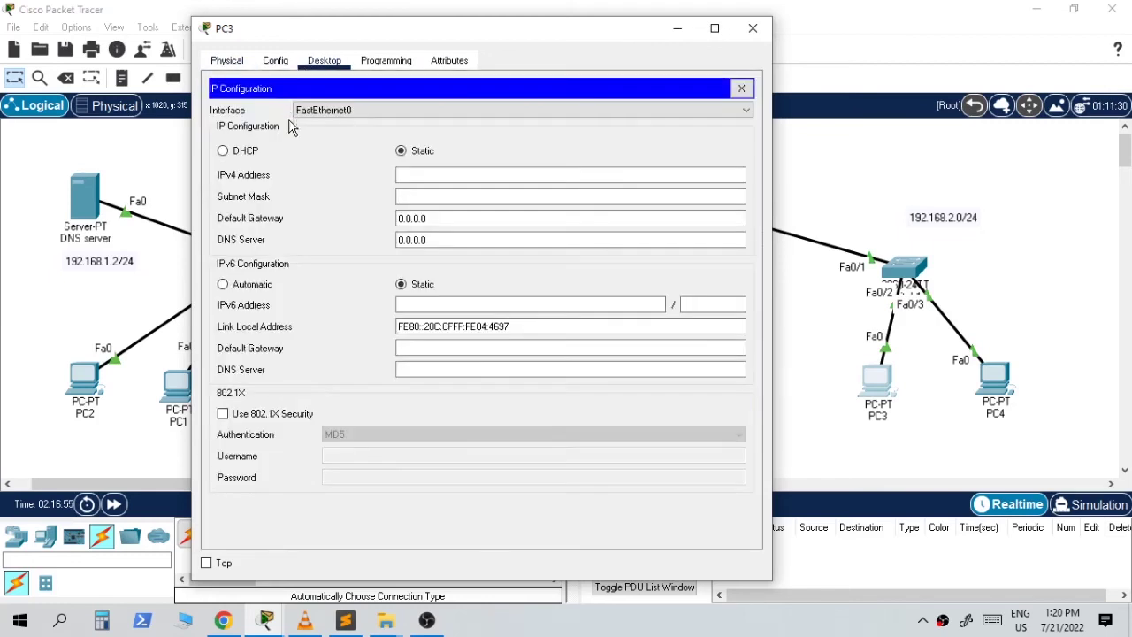
pyautogui.click(229, 156)
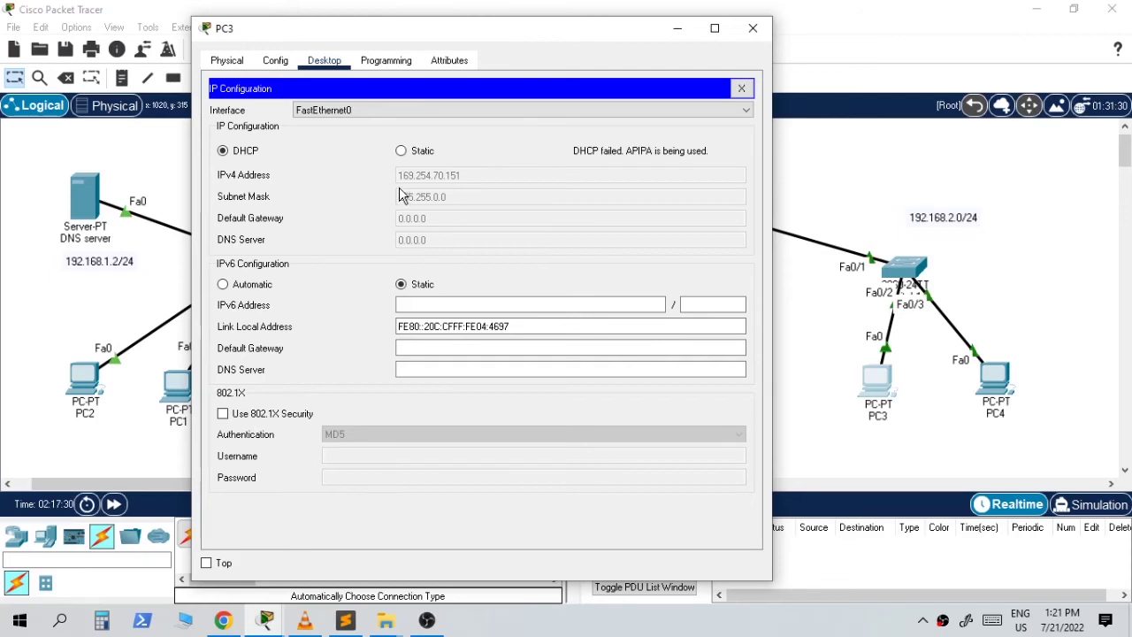
# - Switch to Chrome and search Google for "apipa" to read what the acronym stands for
pyautogui.click(223, 620)
pyautogui.click(327, 43)
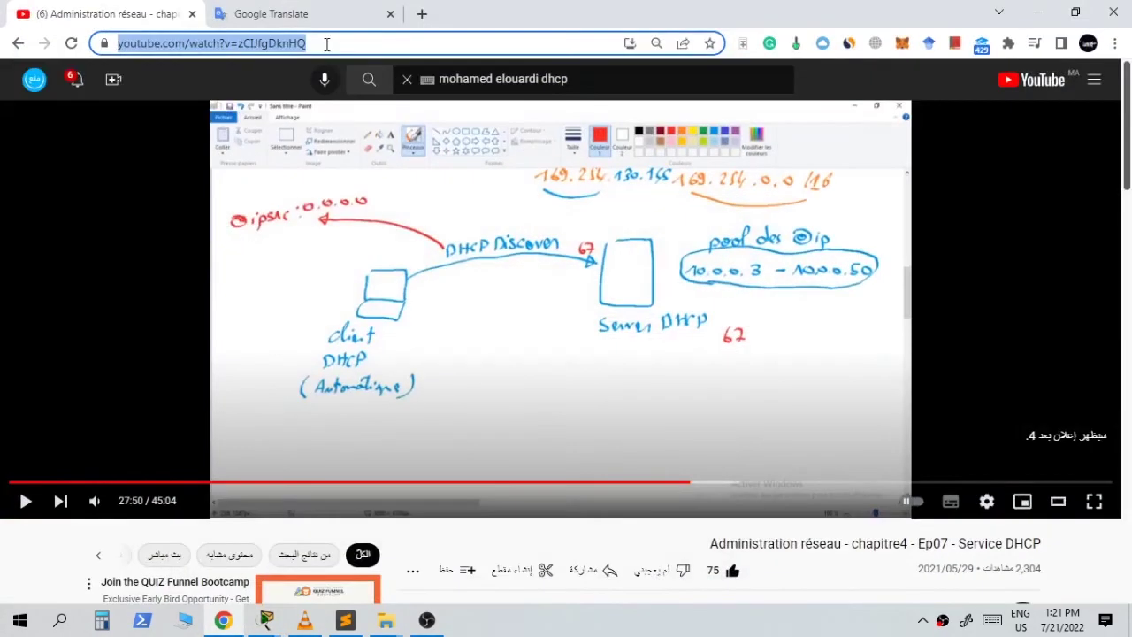
pyautogui.click(421, 14)
pyautogui.write('a')
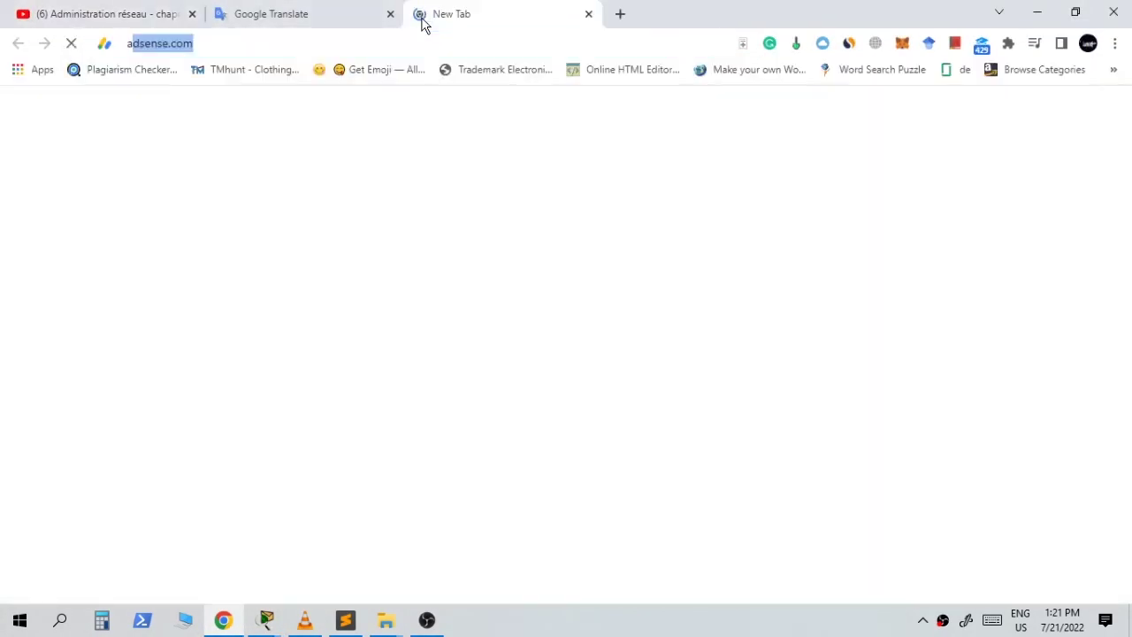
pyautogui.write('pipa')
pyautogui.press('Return')
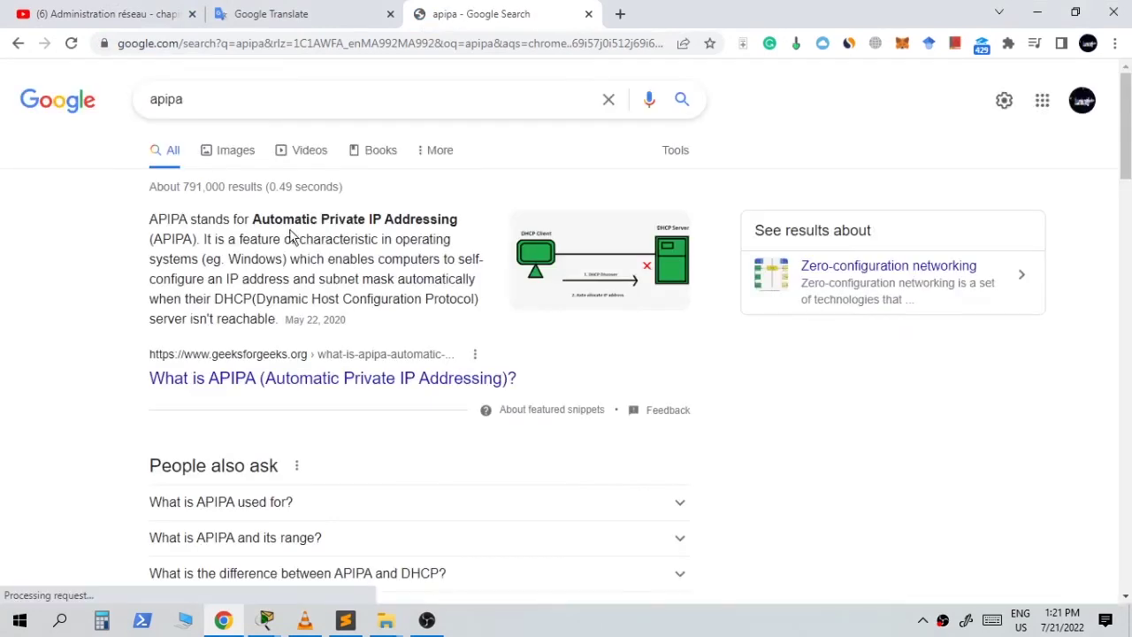
pyautogui.doubleClick(415, 222)
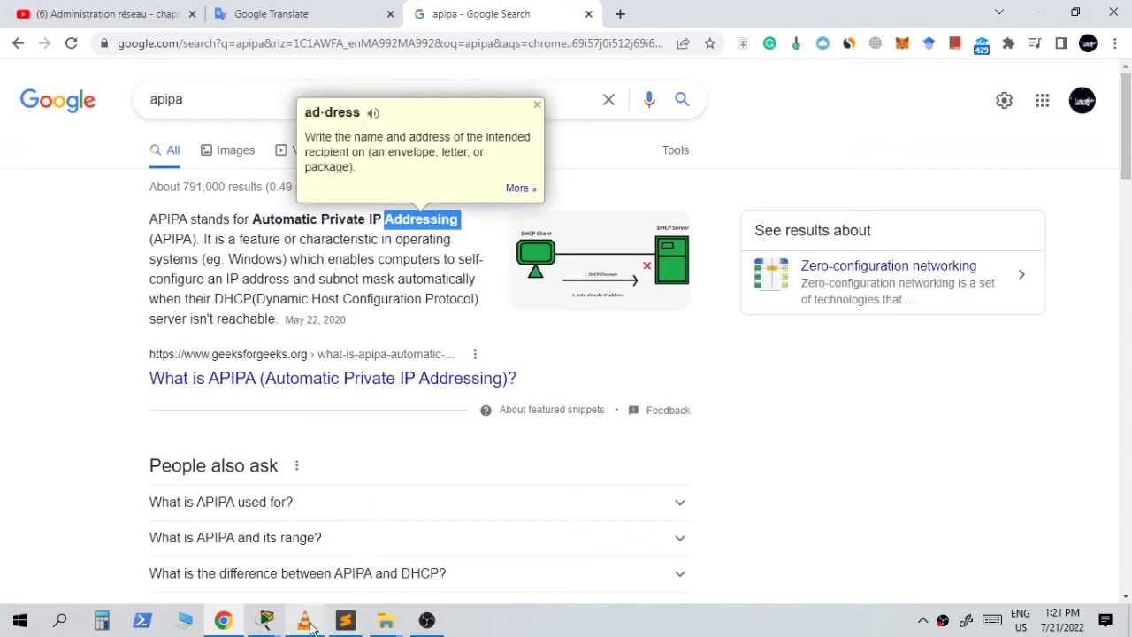
# - Return to PC3 in Packet Tracer, set its IPv4 configuration back to Static, and close the PC3 window
pyautogui.click(274, 624)
pyautogui.click(354, 580)
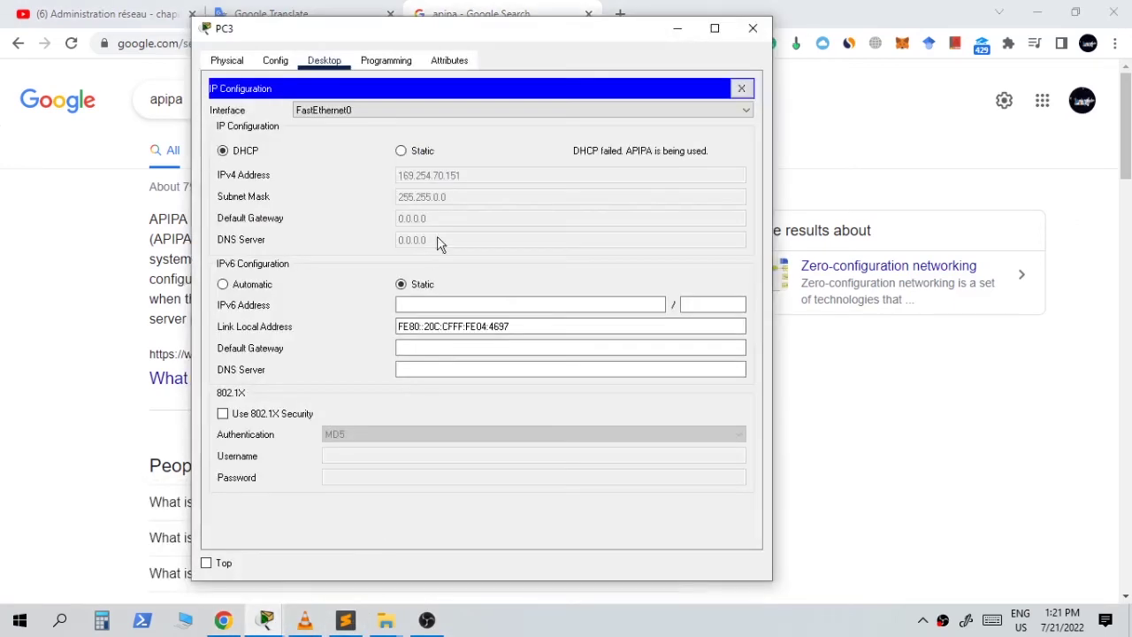
pyautogui.click(434, 153)
pyautogui.click(398, 174)
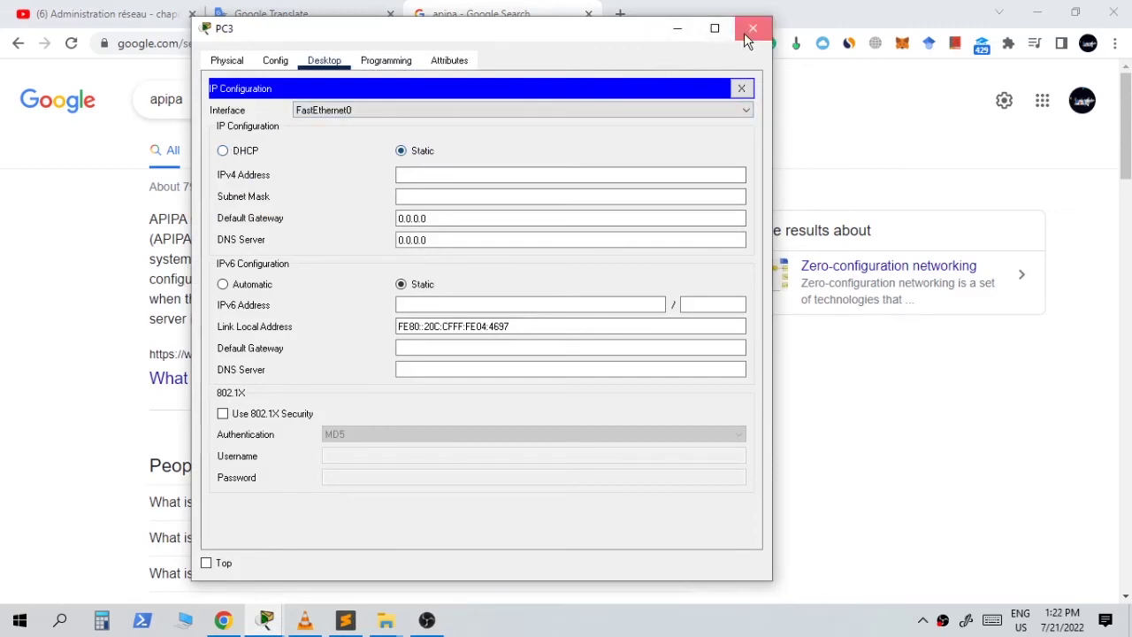
pyautogui.click(747, 29)
# - Open R2's command line and enter configuration mode for interface f0/0, which faces the 192.168.2.0/24 network
pyautogui.click(266, 619)
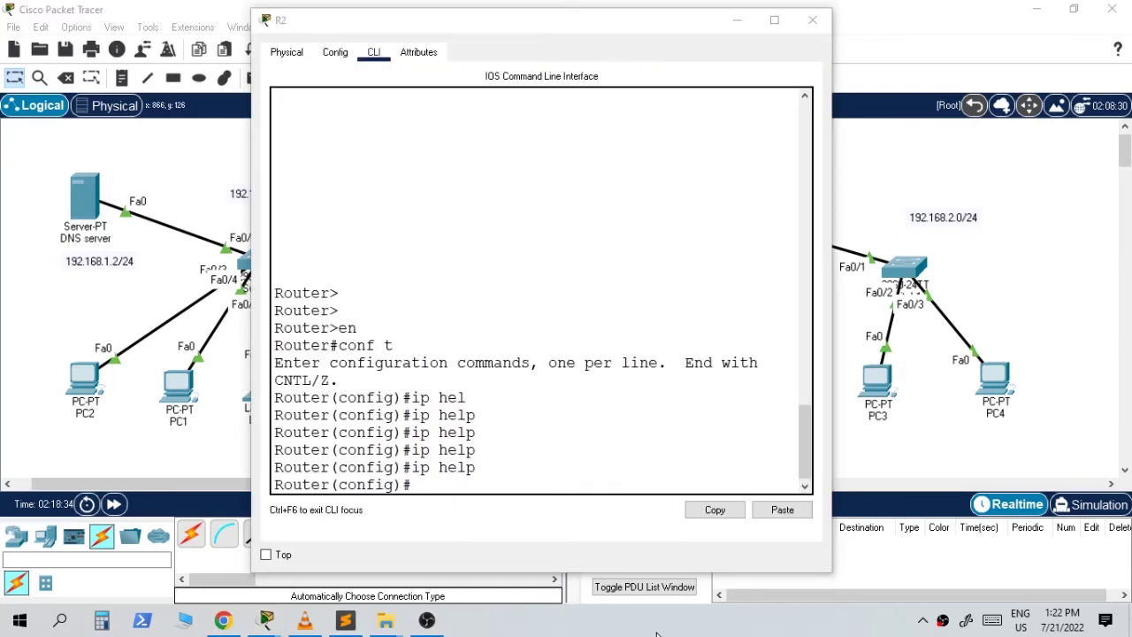
pyautogui.moveTo(676, 32); pyautogui.dragTo(495, 27)
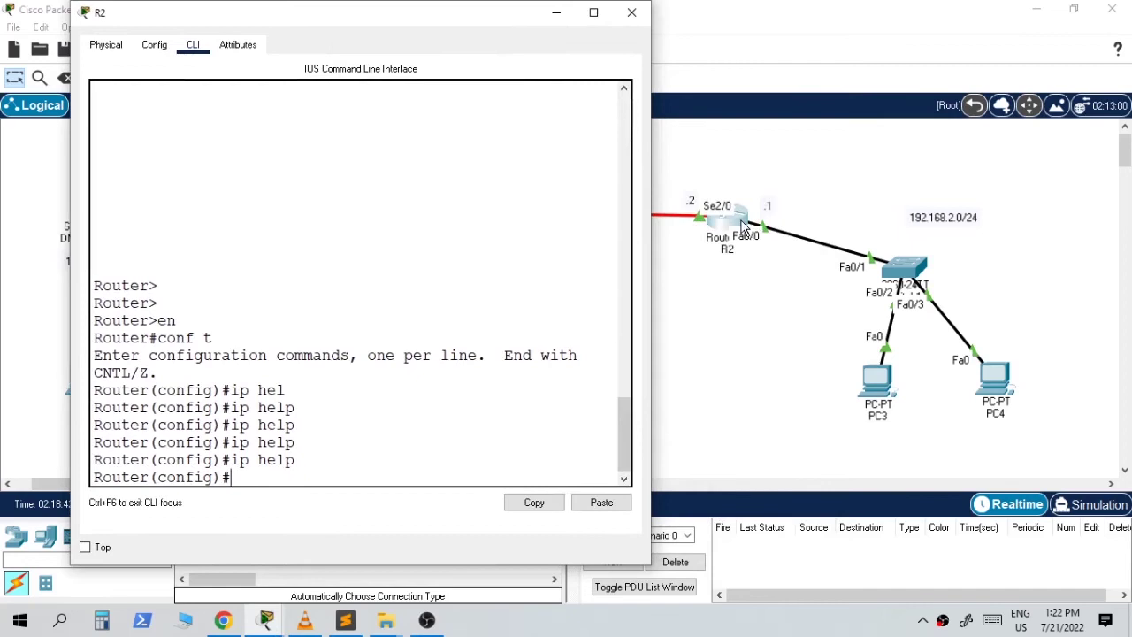
pyautogui.moveTo(495, 22); pyautogui.dragTo(658, 350)
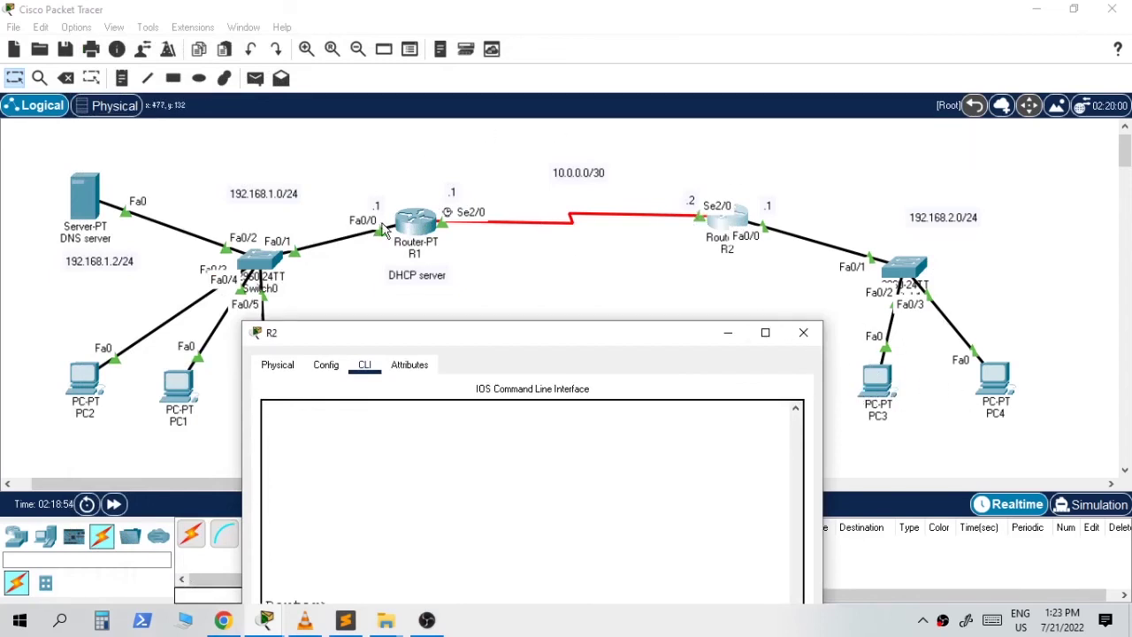
pyautogui.moveTo(509, 334); pyautogui.dragTo(420, 42)
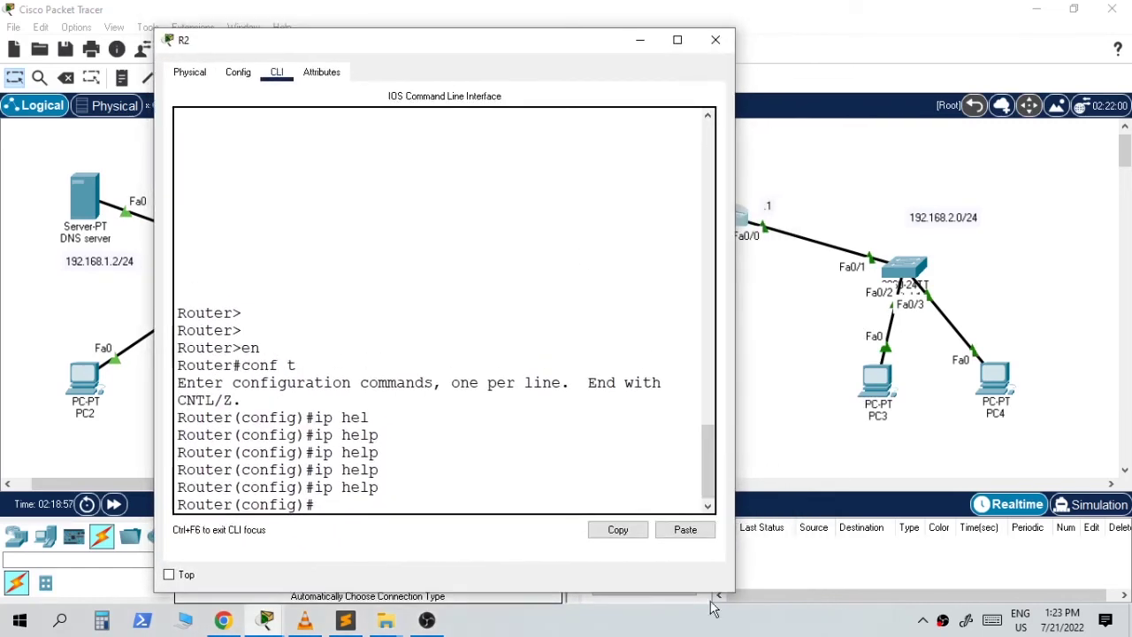
pyautogui.click(766, 617)
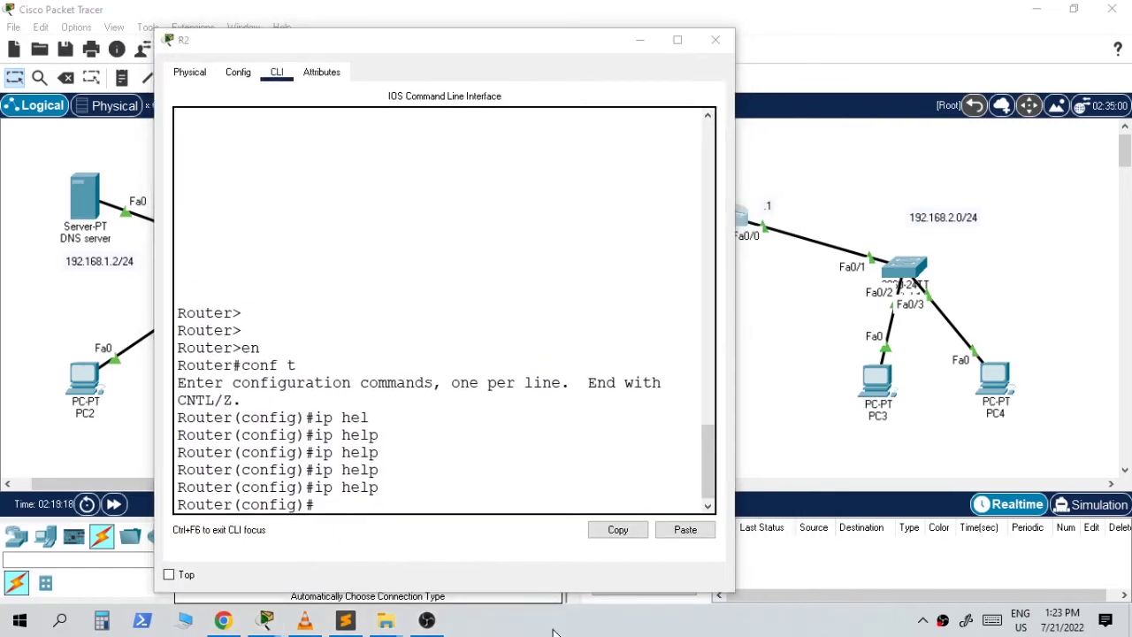
pyautogui.moveTo(578, 51); pyautogui.dragTo(666, 334)
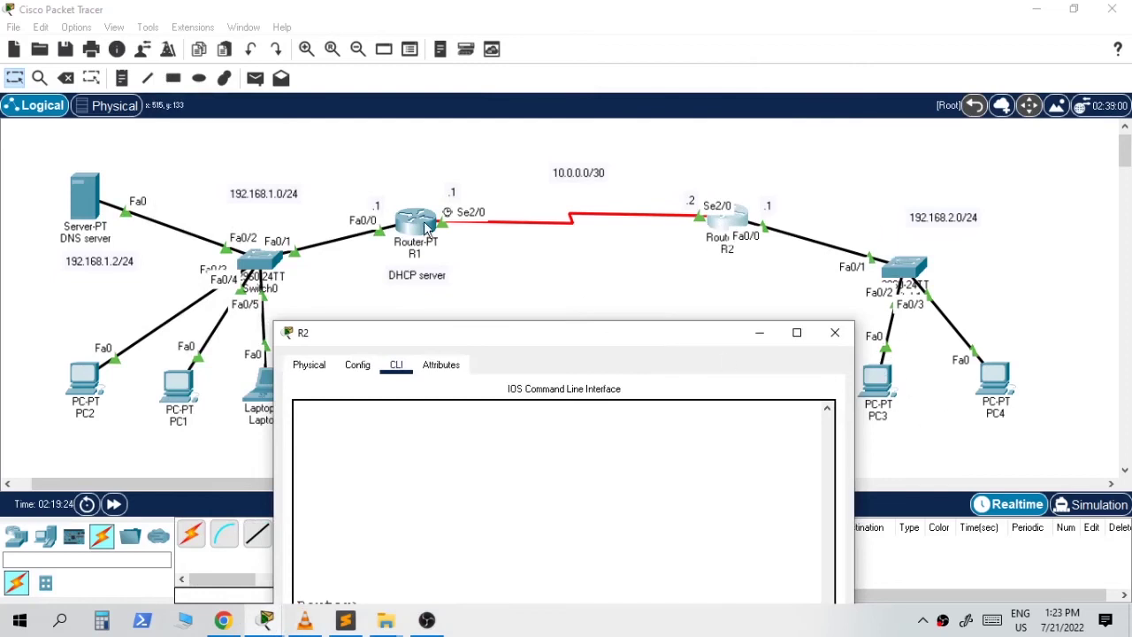
pyautogui.moveTo(528, 334); pyautogui.dragTo(422, 64)
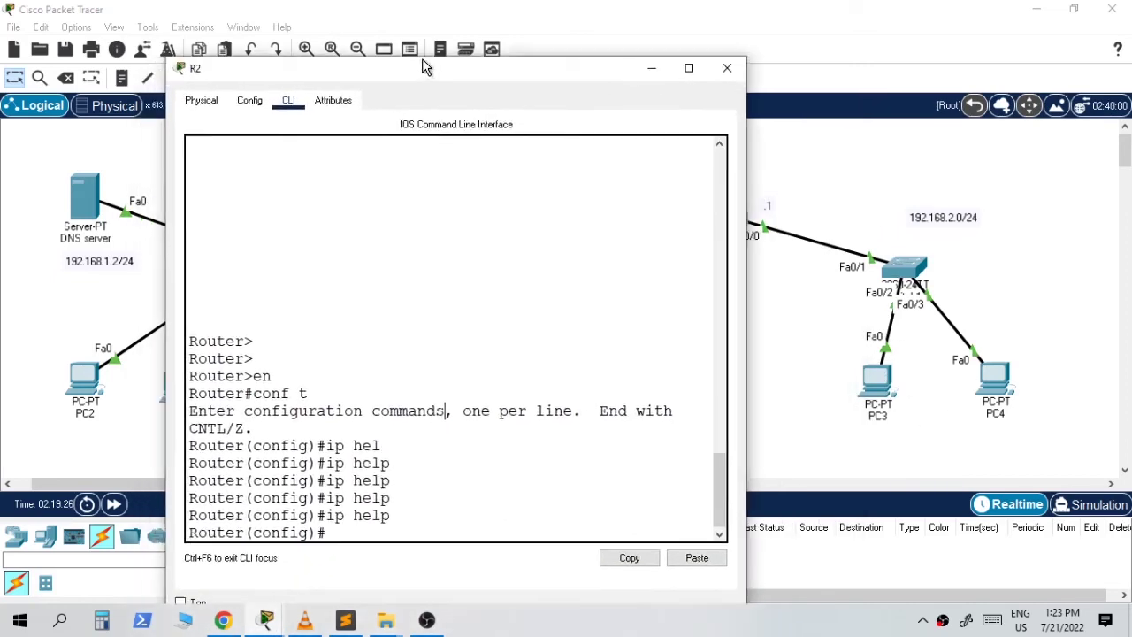
pyautogui.moveTo(594, 76); pyautogui.dragTo(511, 38)
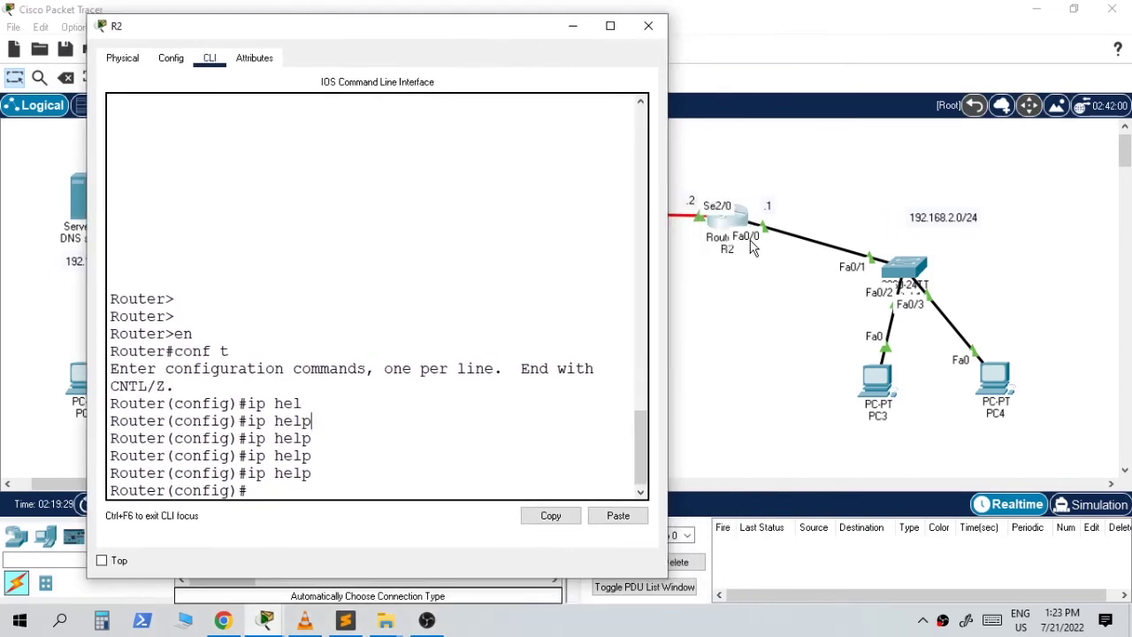
pyautogui.write('int f0/0')
pyautogui.press('Return')
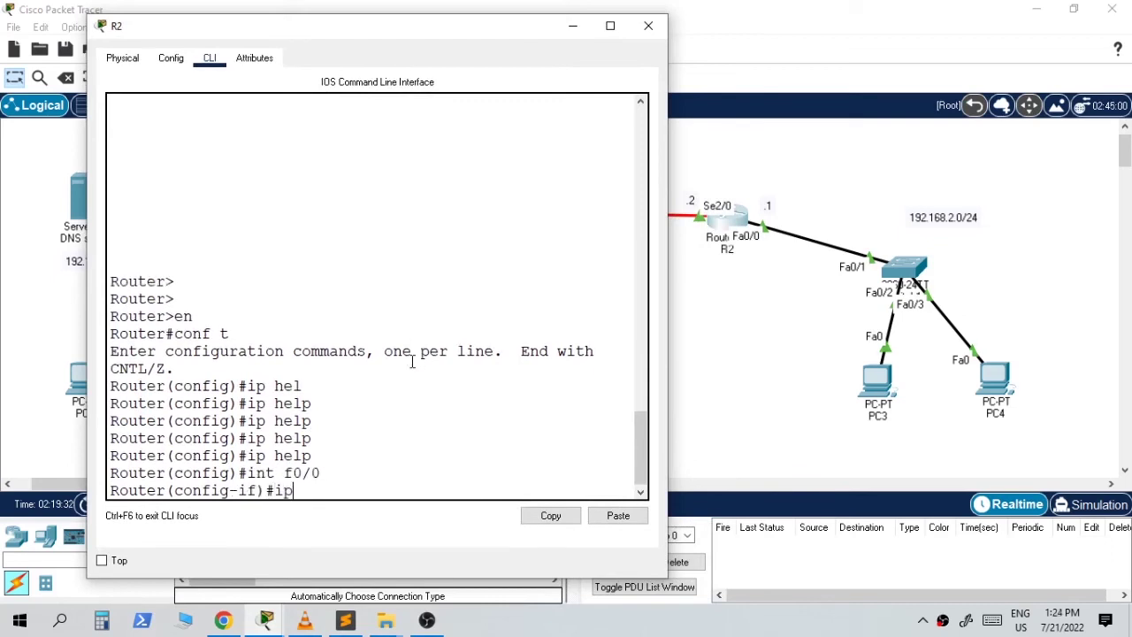
# - Set R1's serial address 10.0.0.1 as the DHCP relay target on R2's f0/0 with ip helper-address
pyautogui.write('ip he')
pyautogui.press('Tab')
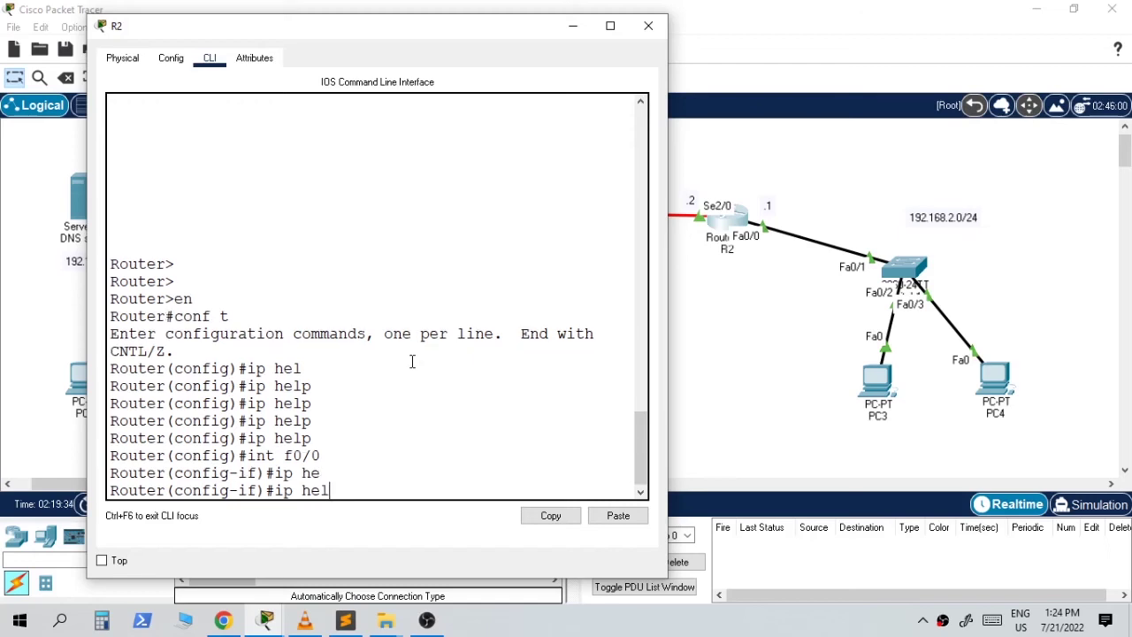
pyautogui.write('l')
pyautogui.press('Tab')
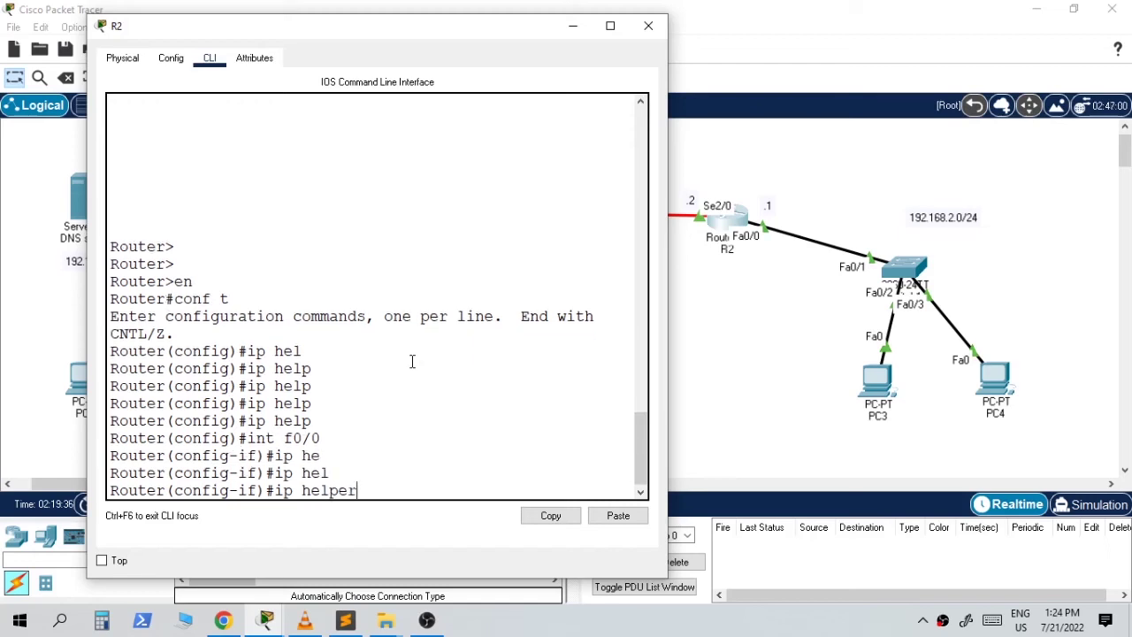
pyautogui.write('per')
pyautogui.press('Tab')
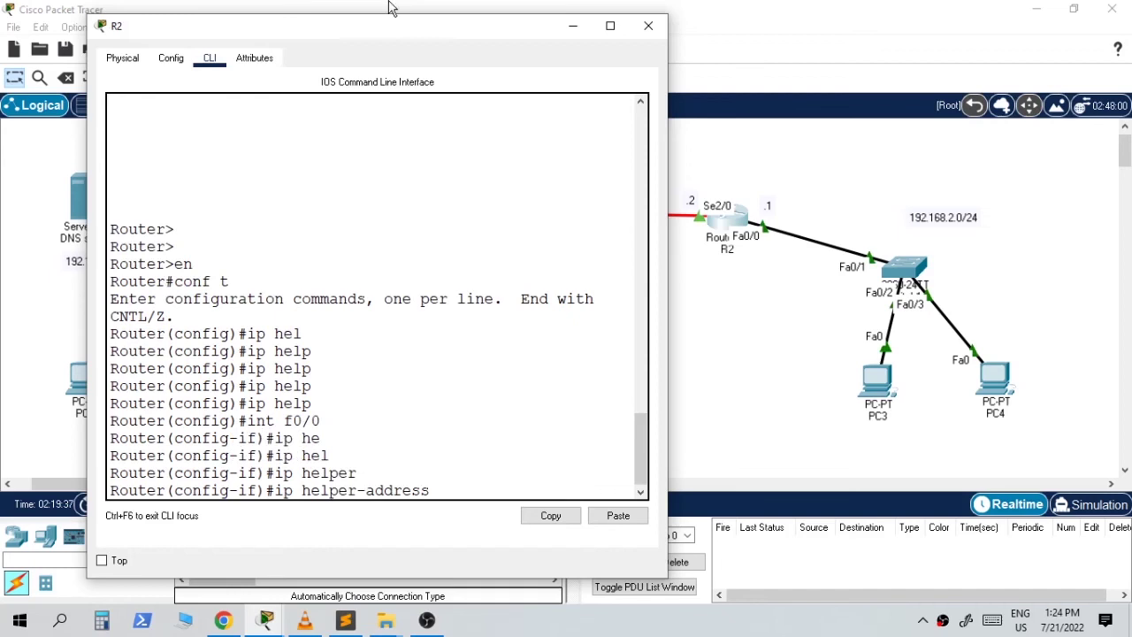
pyautogui.moveTo(369, 32); pyautogui.dragTo(485, 287)
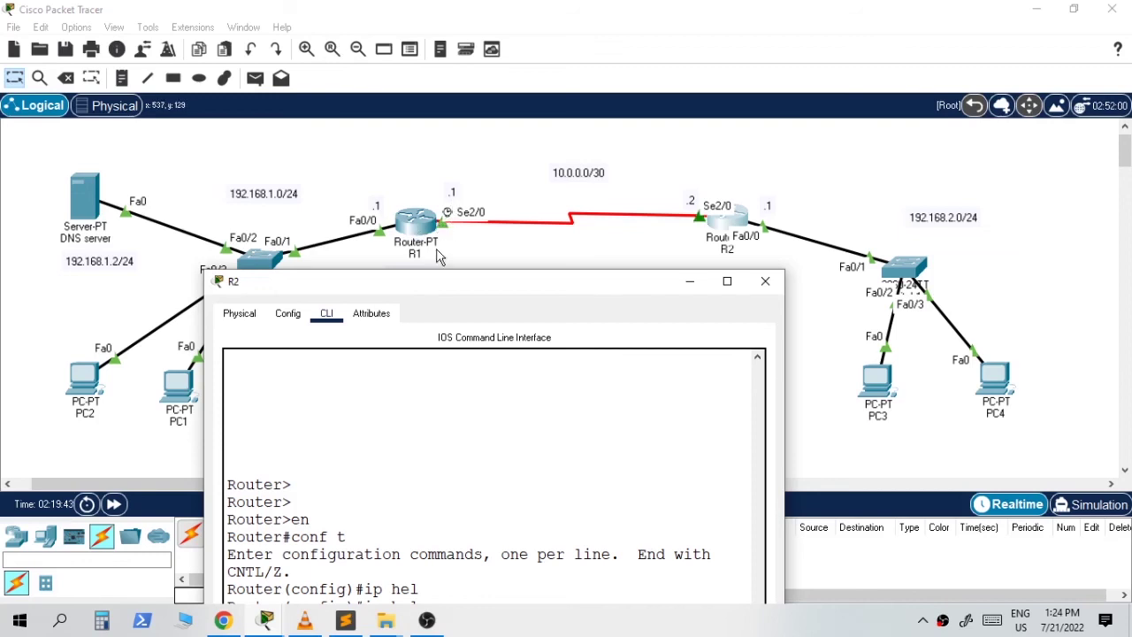
pyautogui.moveTo(438, 281); pyautogui.dragTo(412, 23)
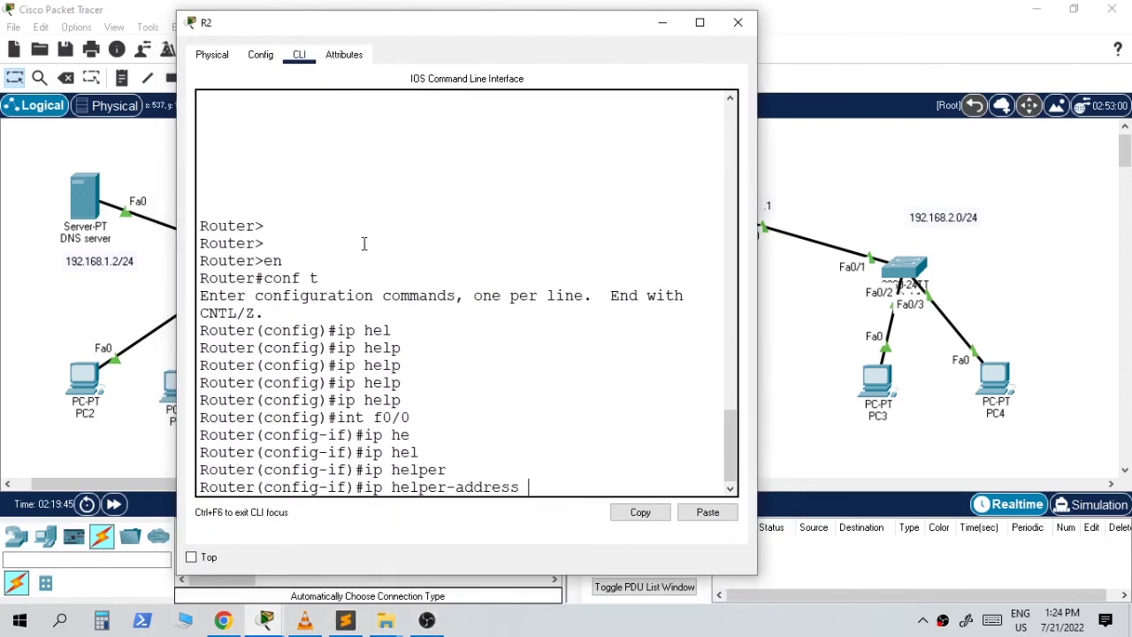
pyautogui.click(363, 243)
pyautogui.write('0.0.0.1')
pyautogui.moveTo(419, 26); pyautogui.dragTo(470, 50)
pyautogui.press('Return')
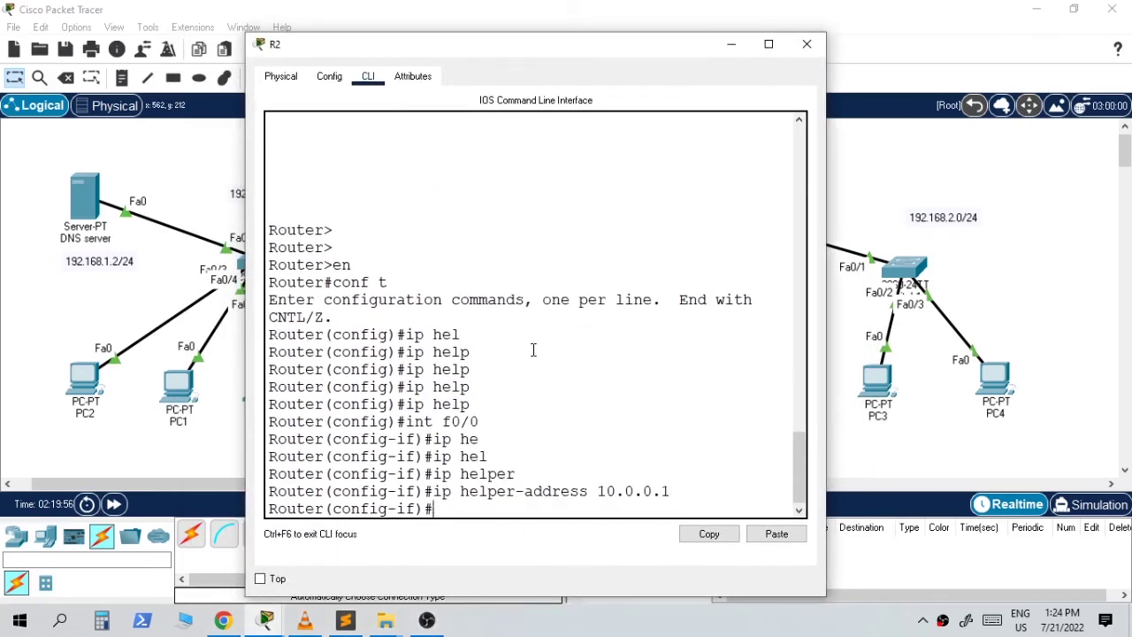
# - Leave the f0/0 interface configuration, save R2's configuration with do wr, and close the R2 window
pyautogui.write('e')
pyautogui.press('Return')
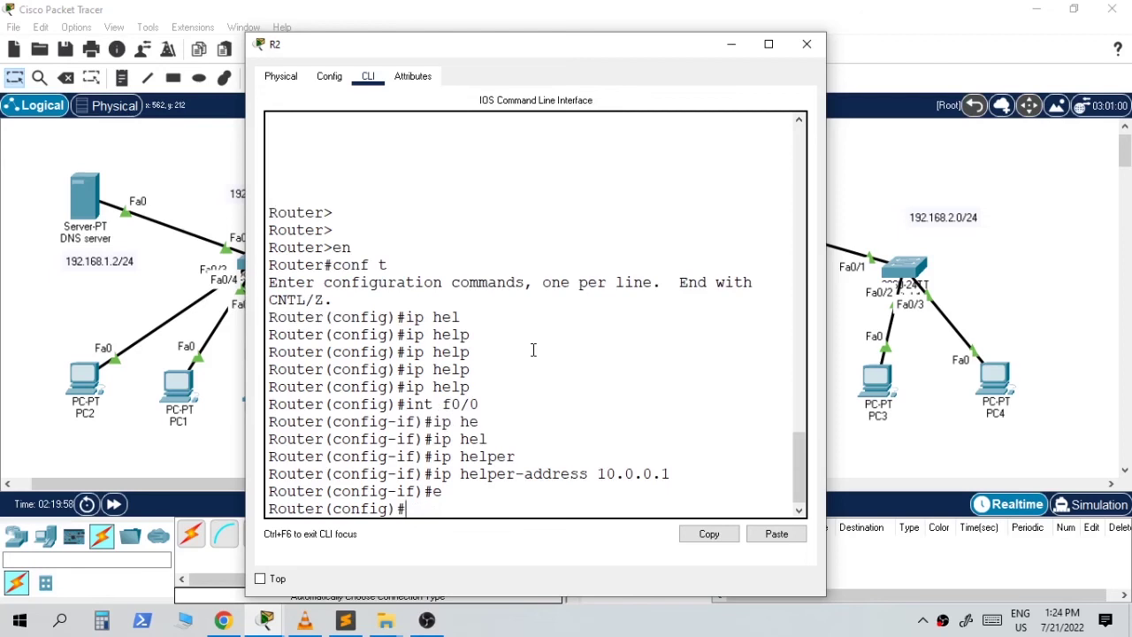
pyautogui.press('Return')
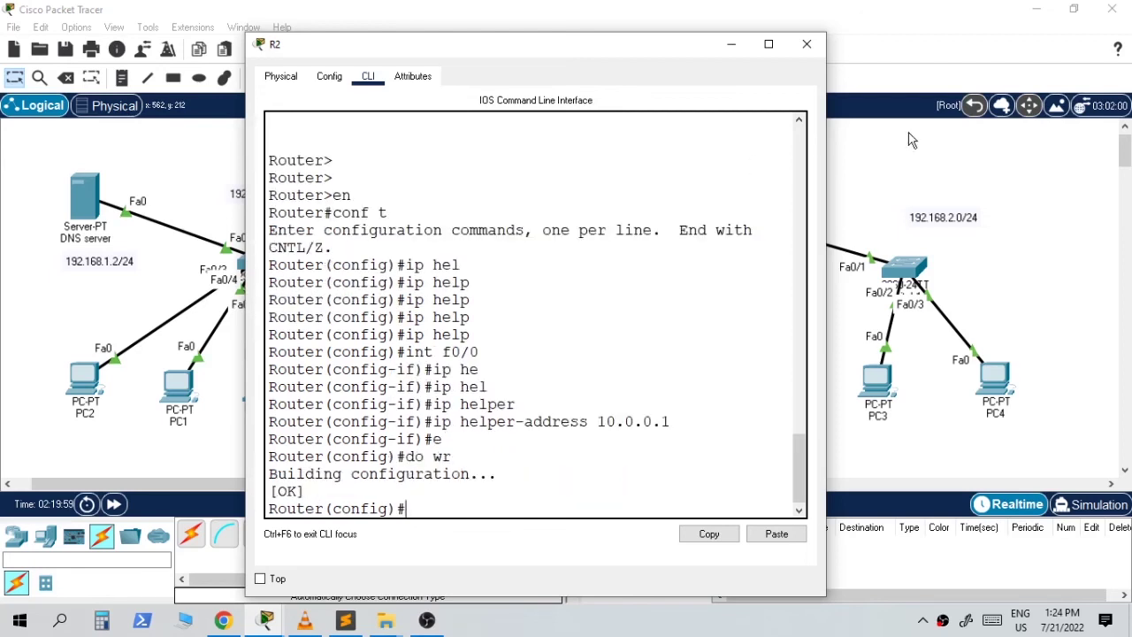
pyautogui.click(807, 51)
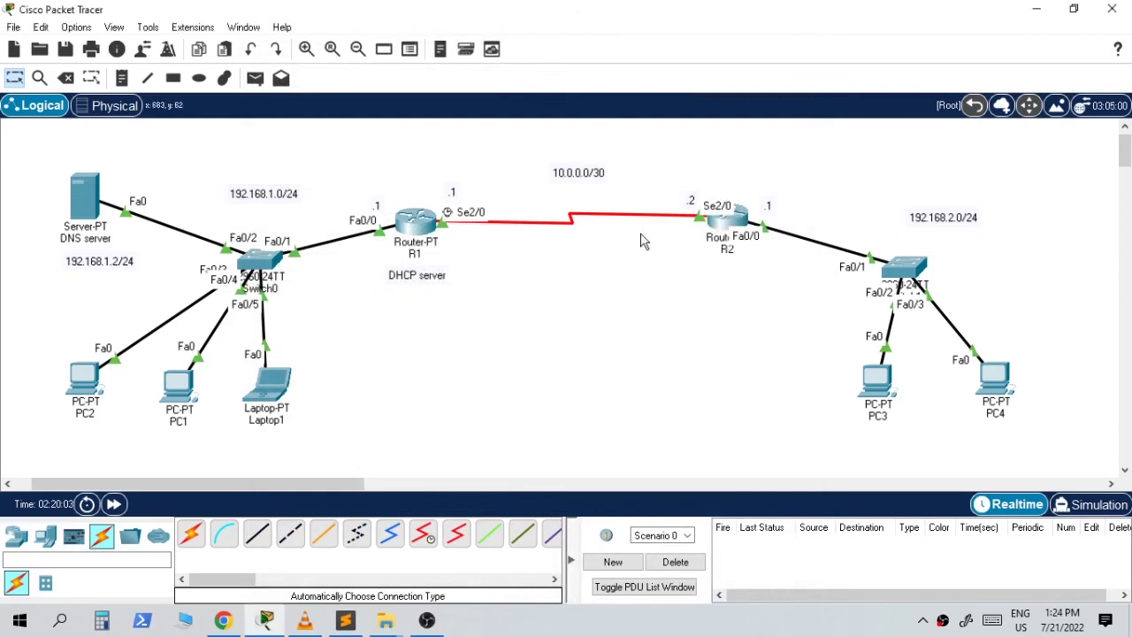
# - Set PC3's IPv4 configuration to DHCP to request an address through the relay, and close the PC3 window
pyautogui.click(879, 396)
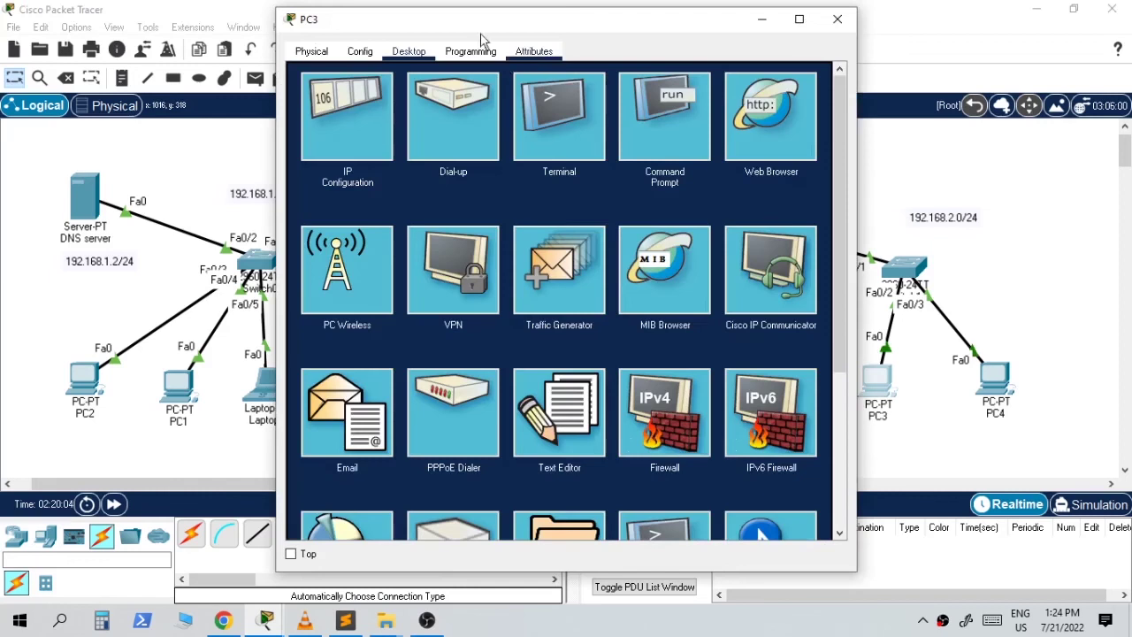
pyautogui.click(315, 52)
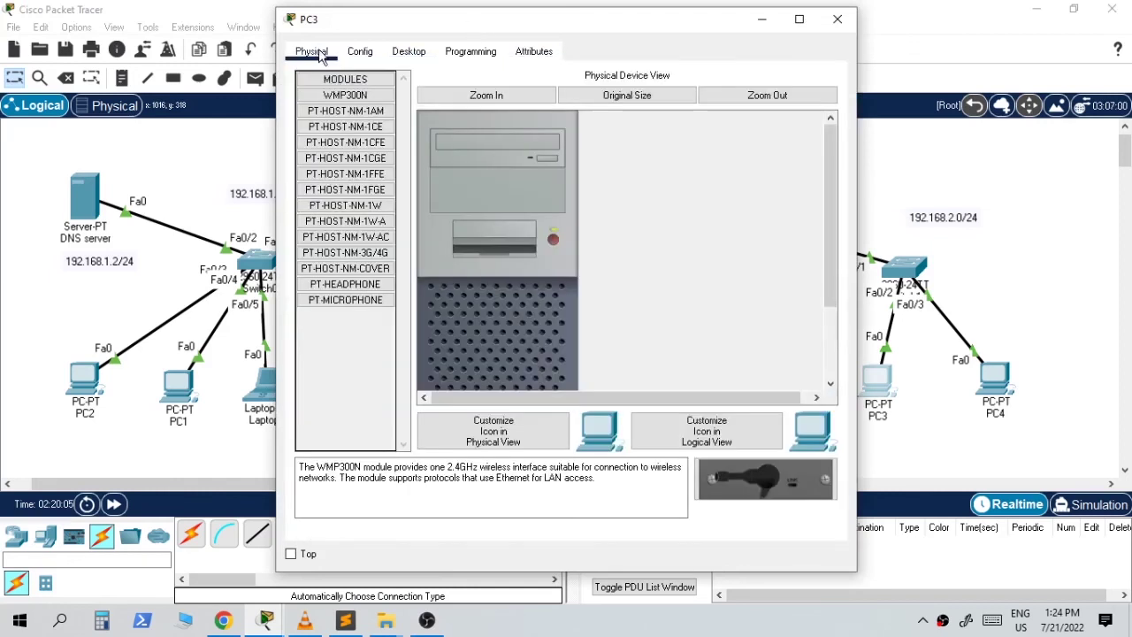
pyautogui.click(410, 53)
pyautogui.click(371, 112)
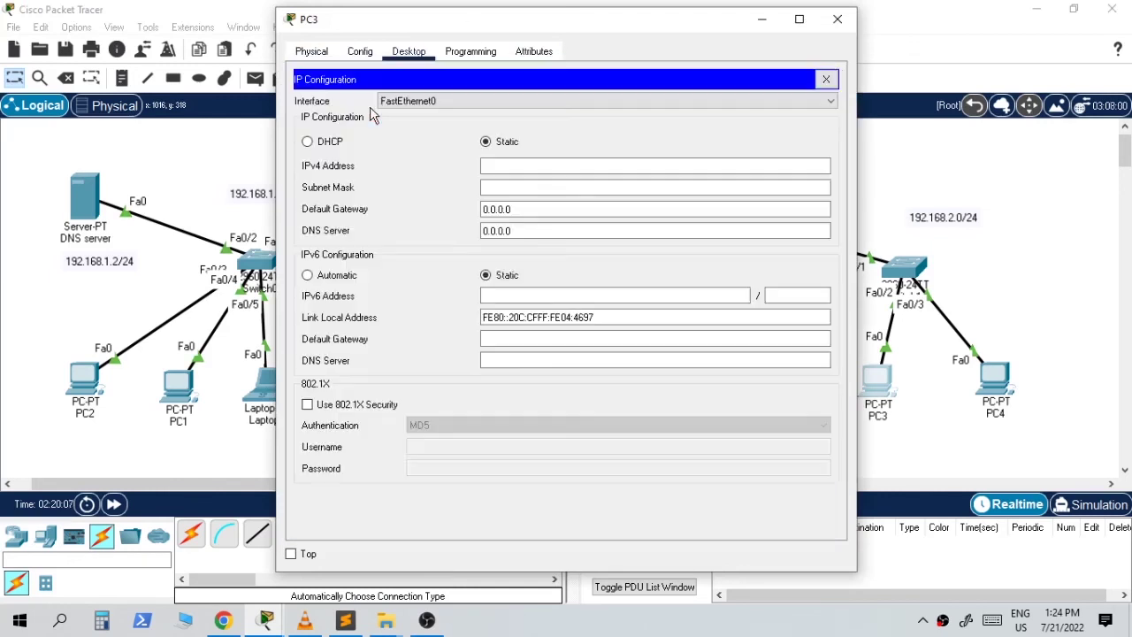
pyautogui.click(332, 146)
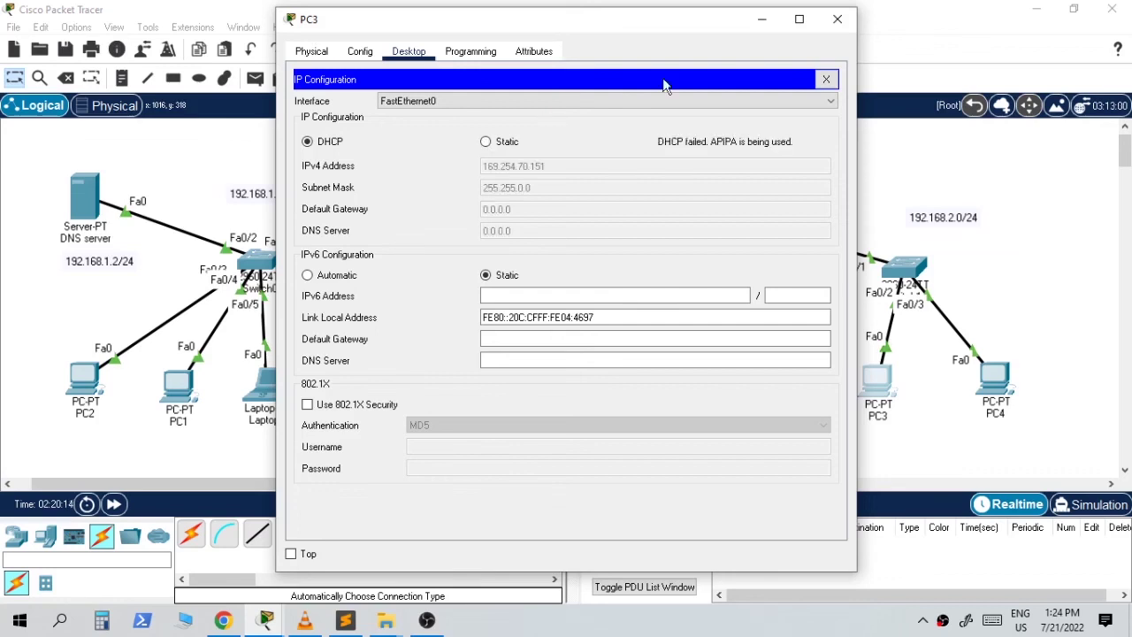
pyautogui.click(838, 21)
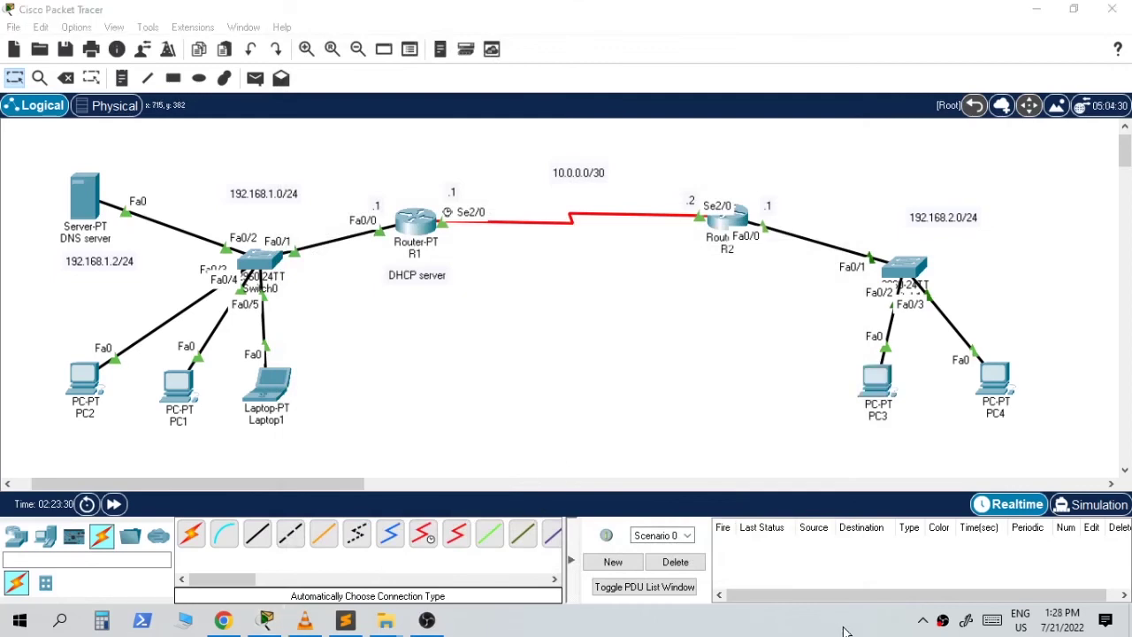
# - Open R2's command line and enable RIP routing with version 2
pyautogui.click(738, 224)
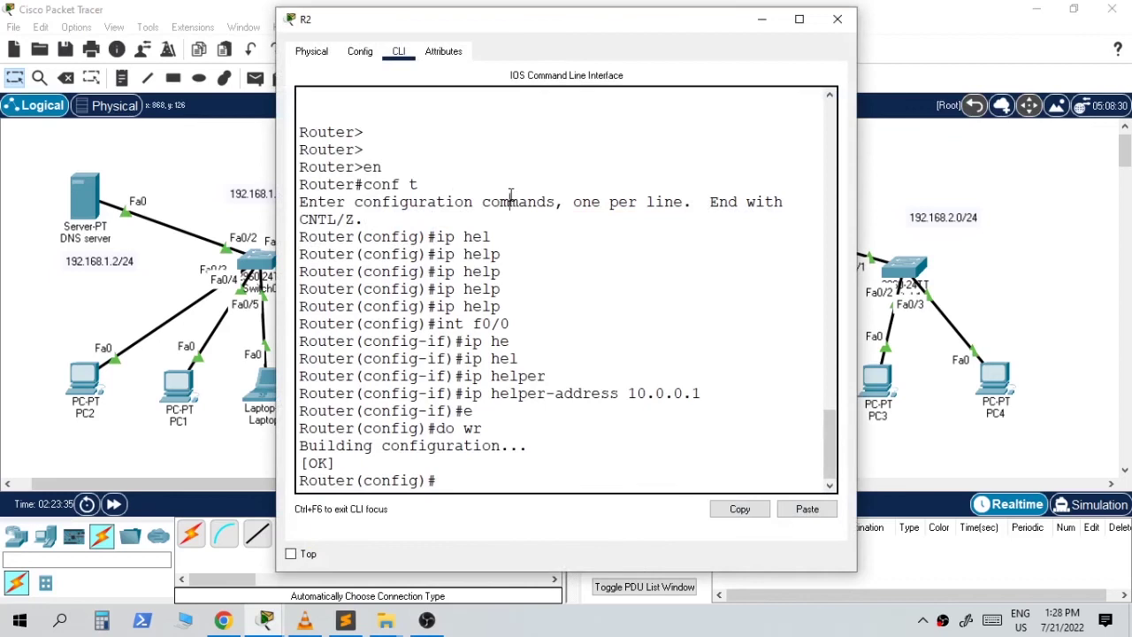
pyautogui.press('Return')
pyautogui.write('rout')
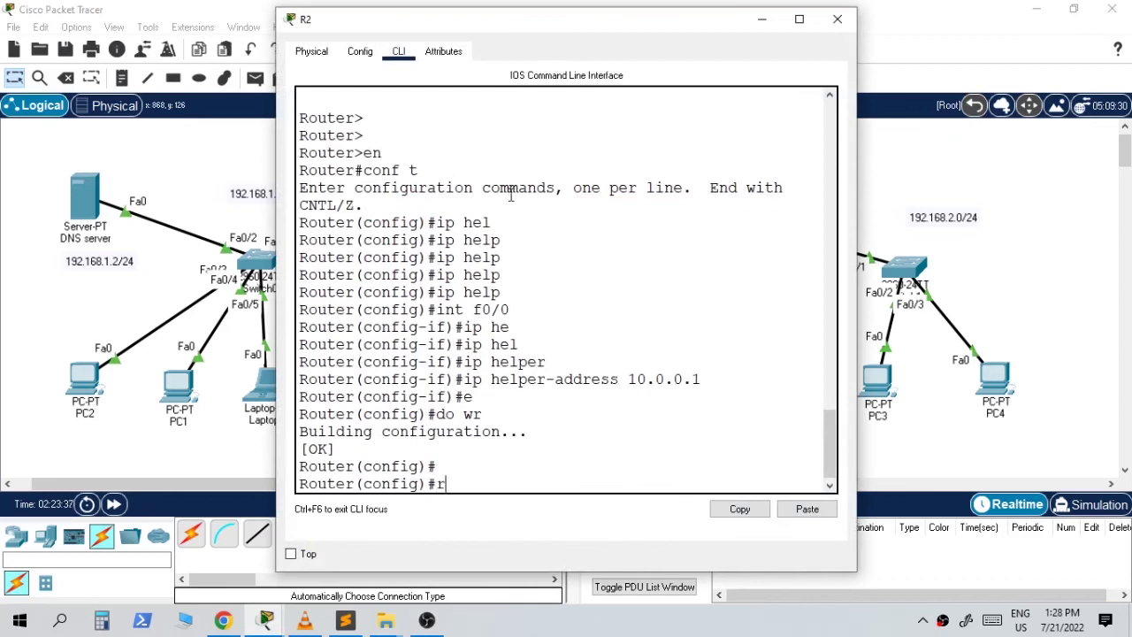
pyautogui.write('er')
pyautogui.write(' rip')
pyautogui.press('Tab')
pyautogui.press('Return')
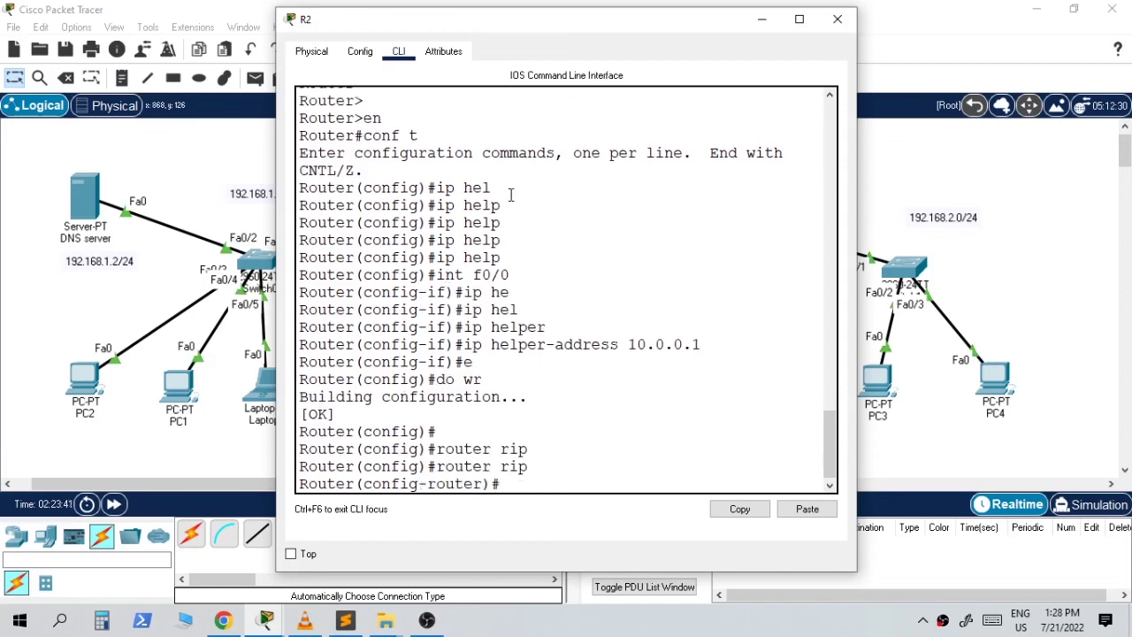
pyautogui.write('ver')
pyautogui.press('Tab')
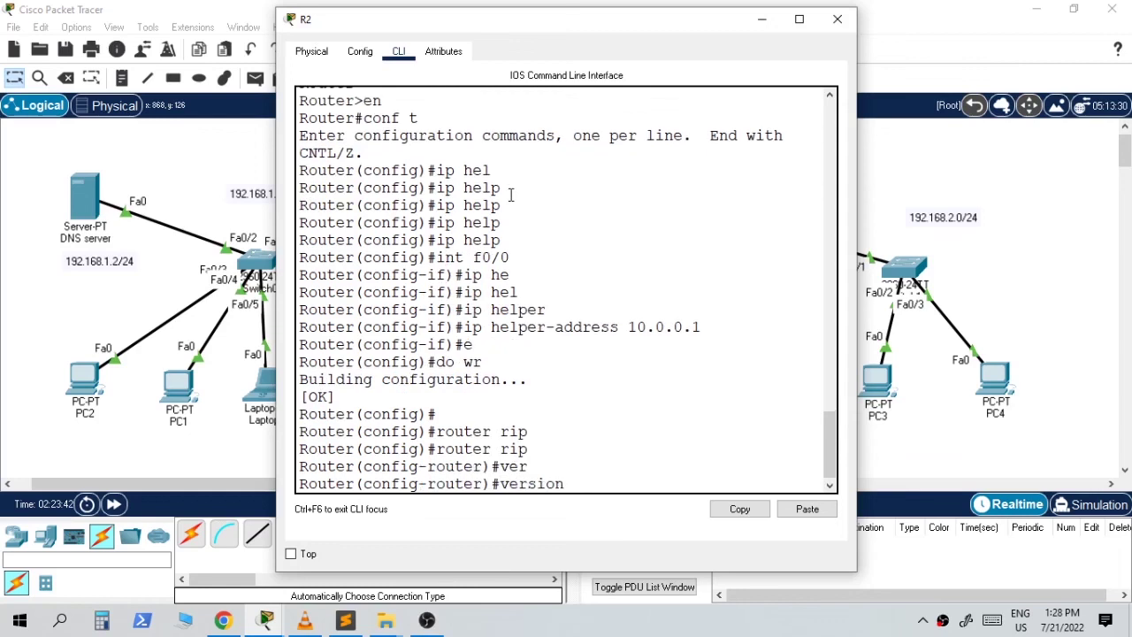
pyautogui.write('2')
pyautogui.press('Return')
# - Advertise networks 192.168.2.0 and 10.0.0.0 in R2's RIP configuration
pyautogui.write('net')
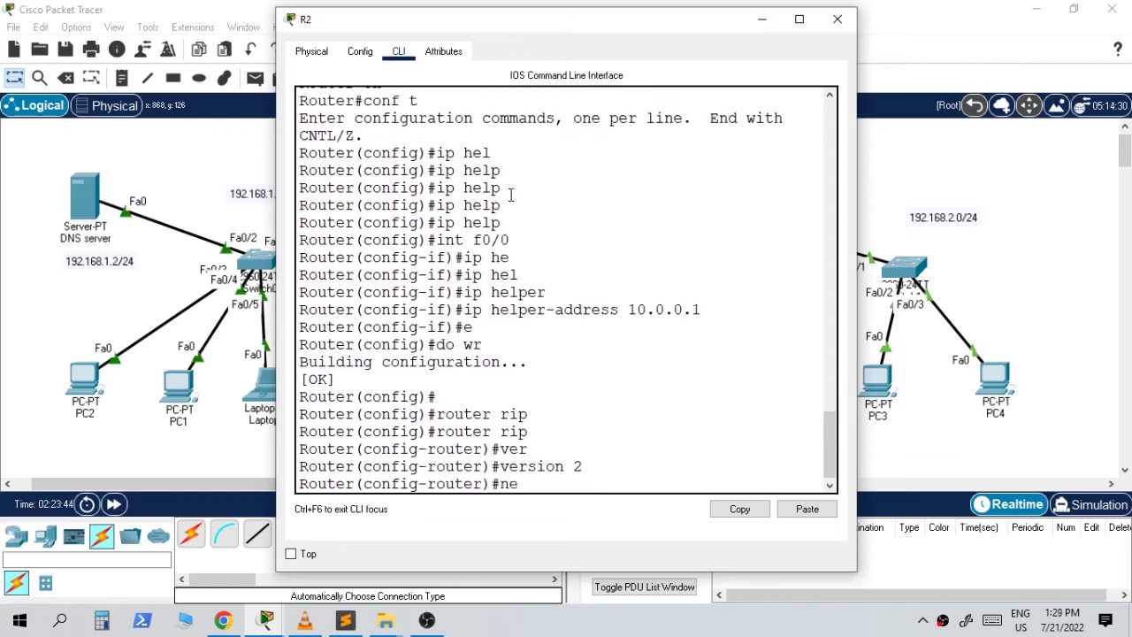
pyautogui.press('Tab')
pyautogui.write('192.168.2.0')
pyautogui.press('Return')
pyautogui.press('Up')
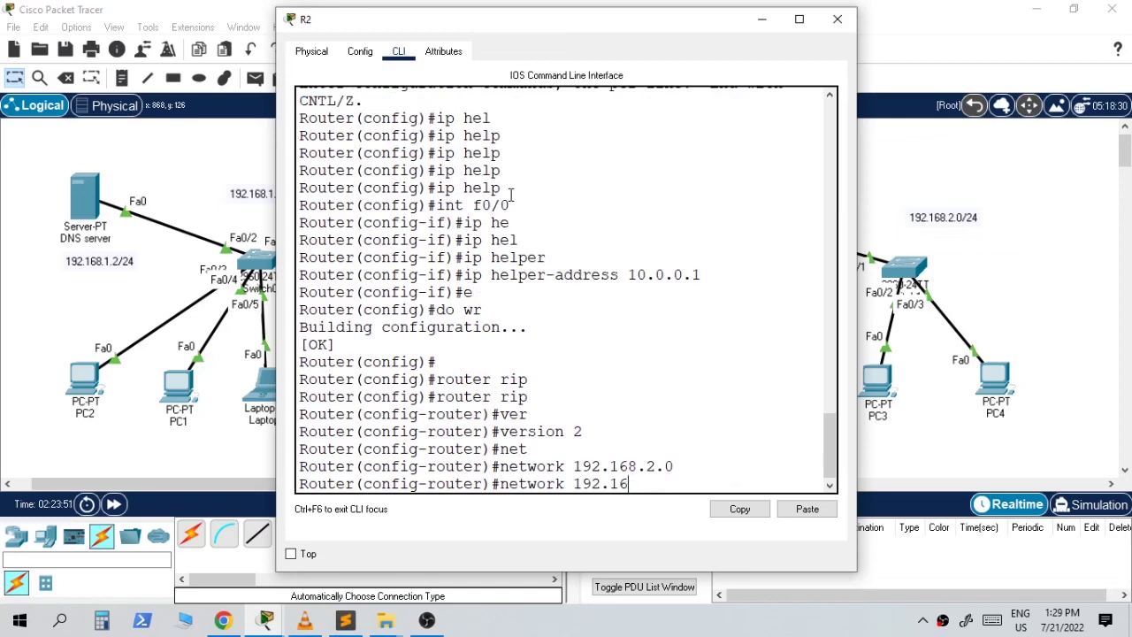
pyautogui.write('0.0.0.0')
pyautogui.press('Return')
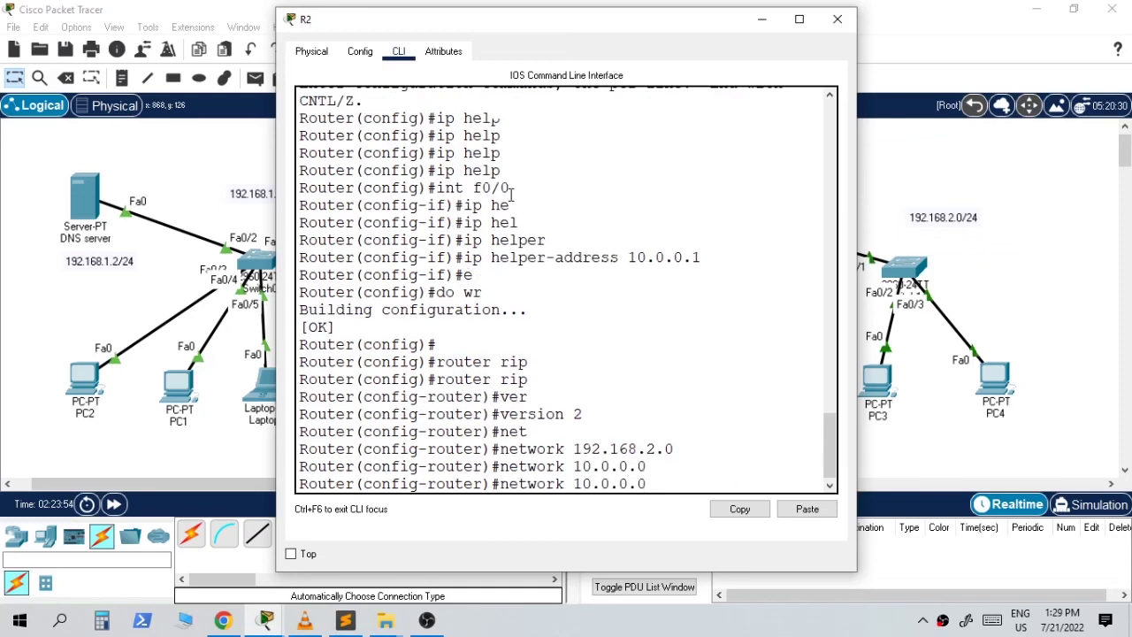
# - Leave R2's RIP configuration, save the configuration with do wr, and close the R2 window
pyautogui.write('ex')
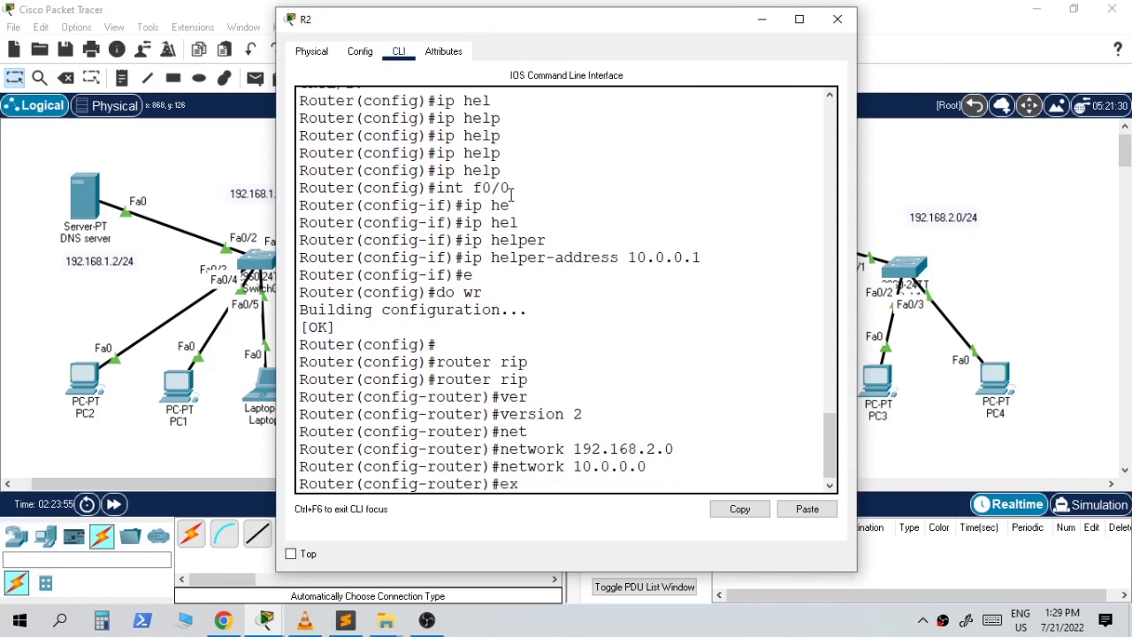
pyautogui.press('Return')
pyautogui.write('wr')
pyautogui.write('do wr')
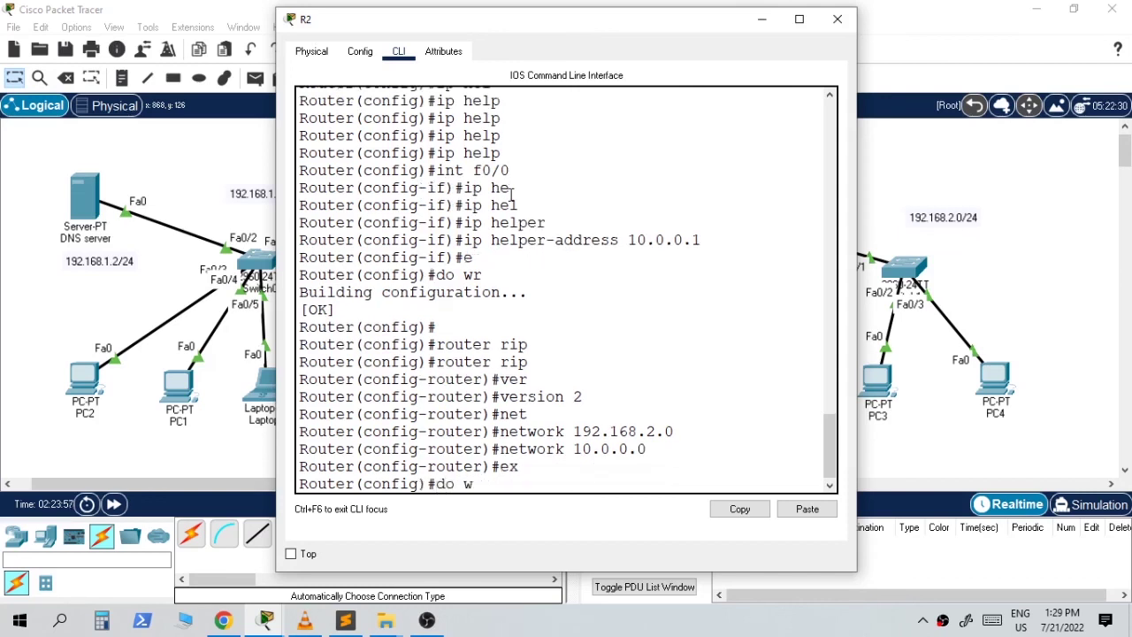
pyautogui.press('Return')
pyautogui.click(837, 18)
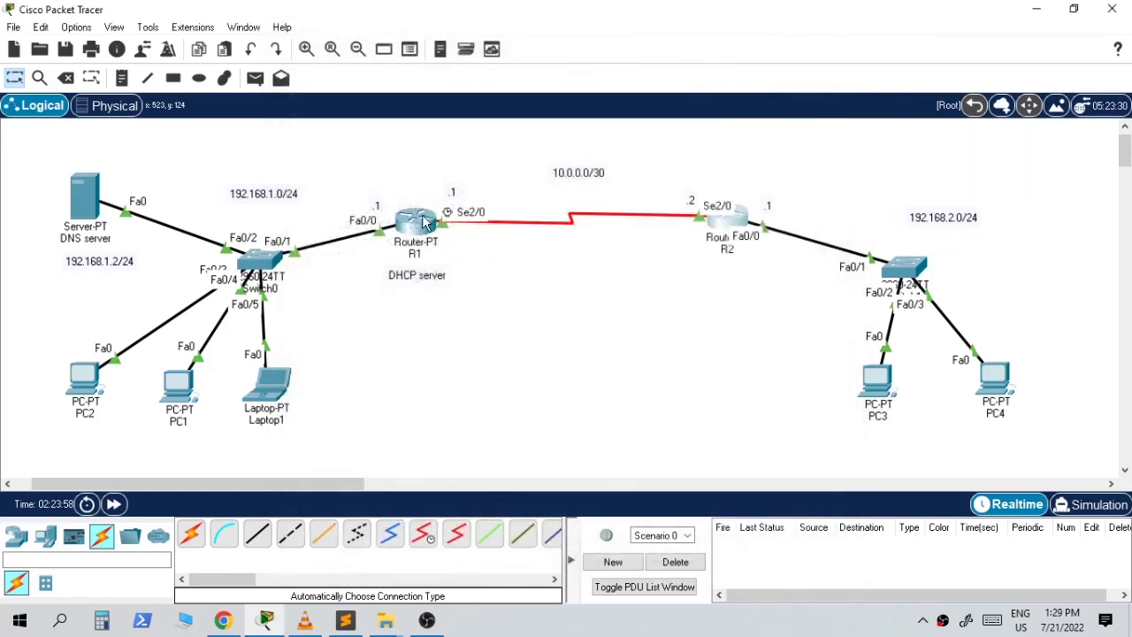
# - Open R1's command line and enable RIP routing with version 2
pyautogui.click(407, 221)
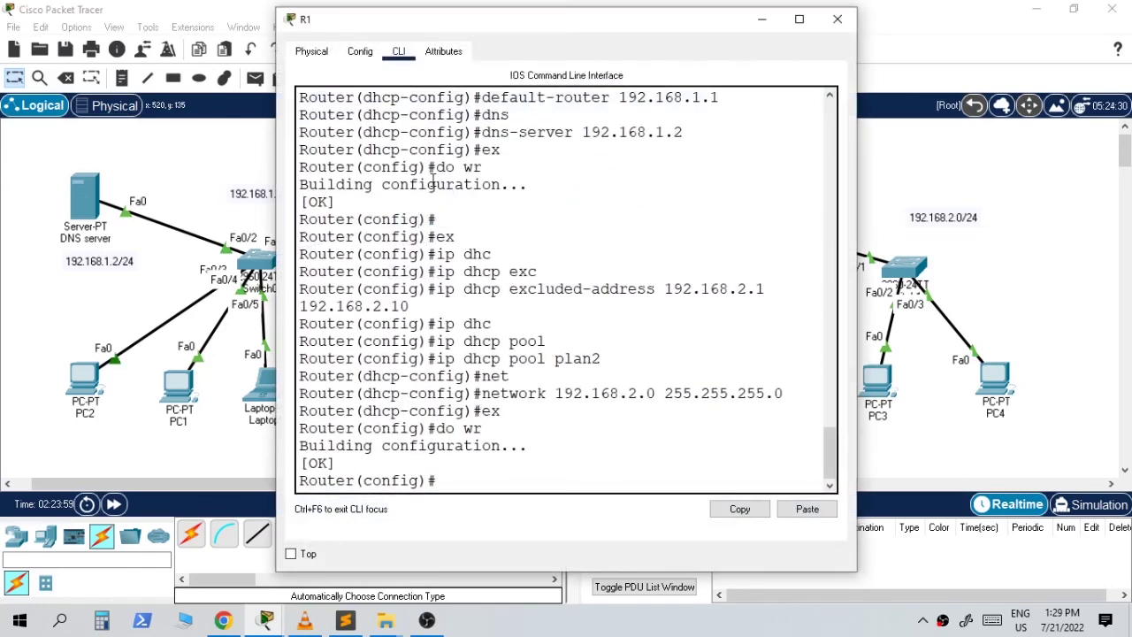
pyautogui.press('Return')
pyautogui.press('Return')
pyautogui.write('outer(config)#o')
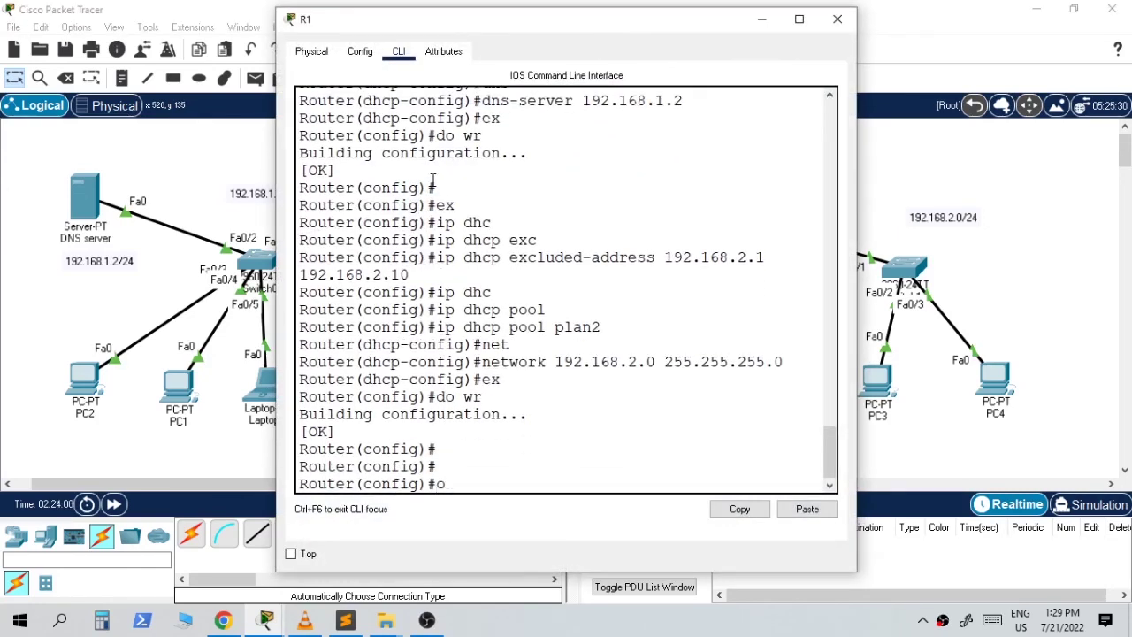
pyautogui.write('router rip')
pyautogui.press('Return')
pyautogui.write('ver')
pyautogui.press('Tab')
pyautogui.write('2')
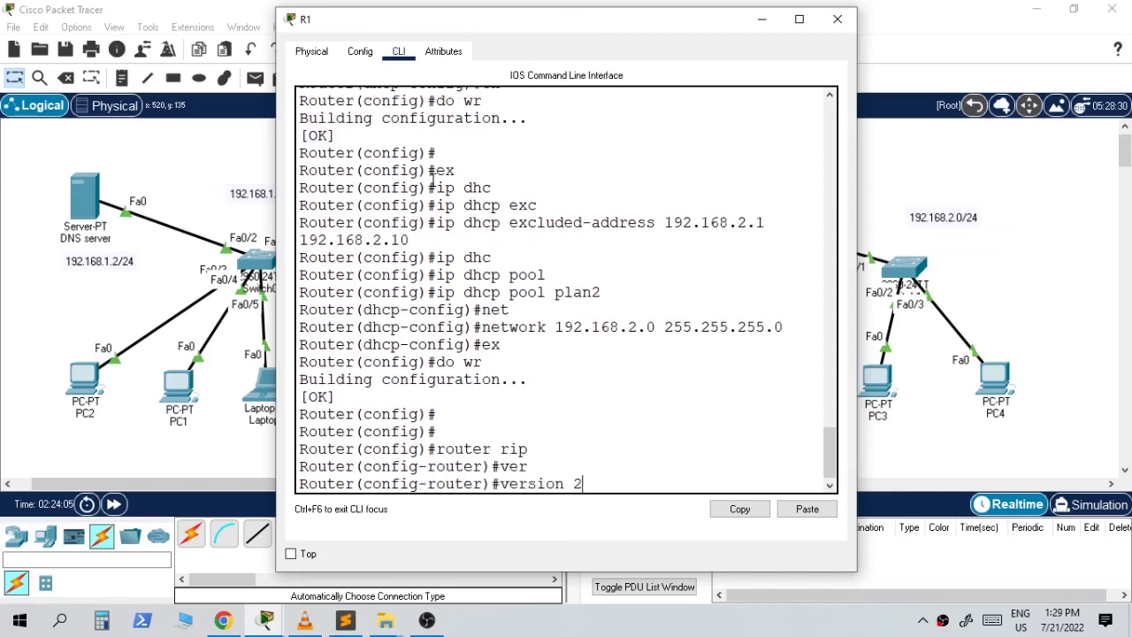
pyautogui.press('Return')
# - Advertise networks 10.0.0.0 and 192.168.1.0 in R1's RIP configuration
pyautogui.write('network 10.0.0.0')
pyautogui.press('Tab')
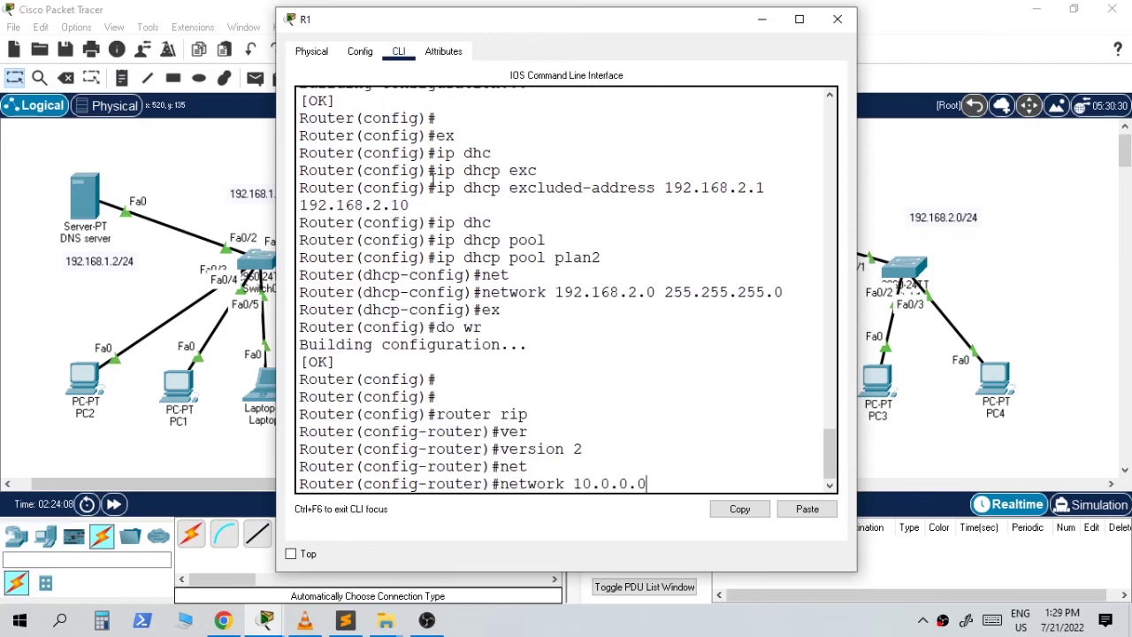
pyautogui.write('10.0.0.0')
pyautogui.press('Return')
pyautogui.write('net')
pyautogui.press('Tab')
pyautogui.write('192.168.')
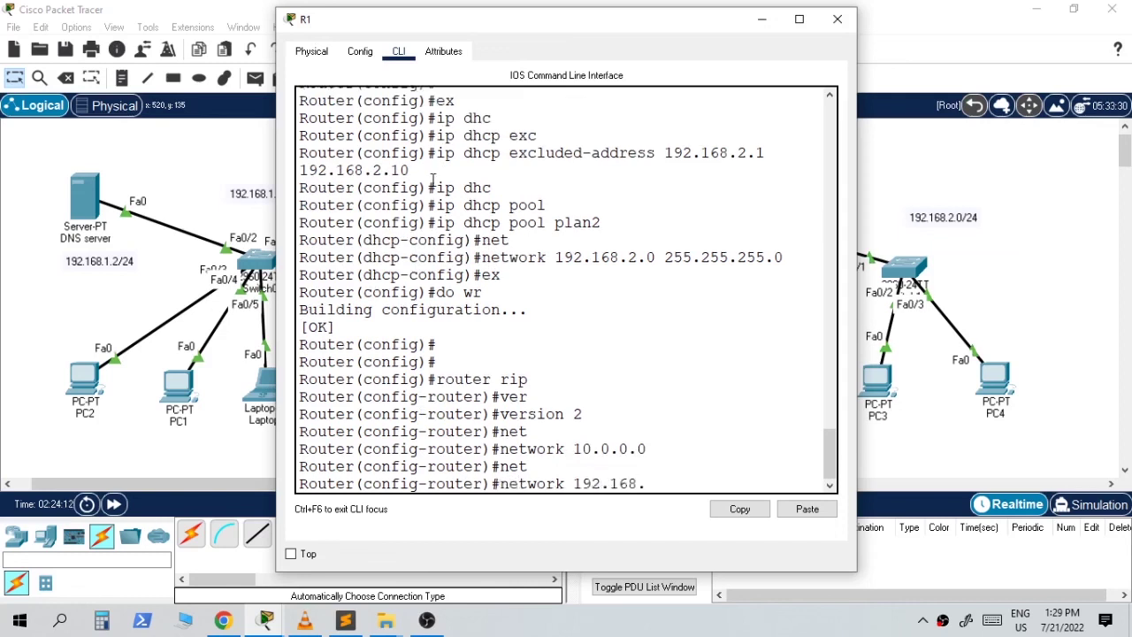
pyautogui.write('1.0')
pyautogui.press('Return')
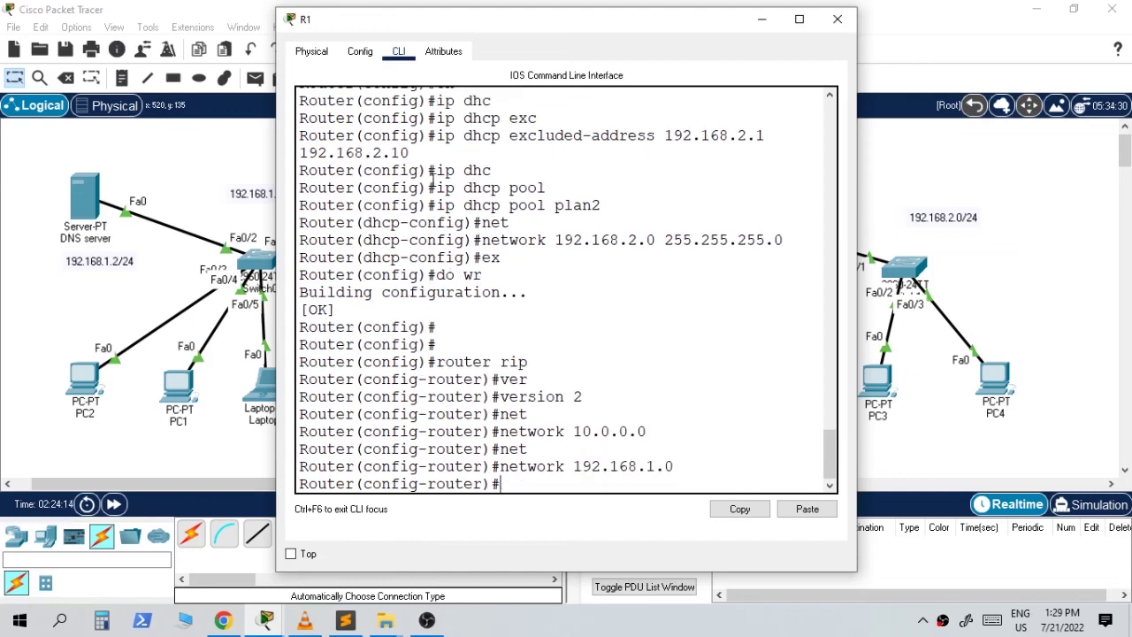
# - Leave R1's RIP configuration, save the configuration with do wr, and close the R1 window
pyautogui.write('ex')
pyautogui.press('Return')
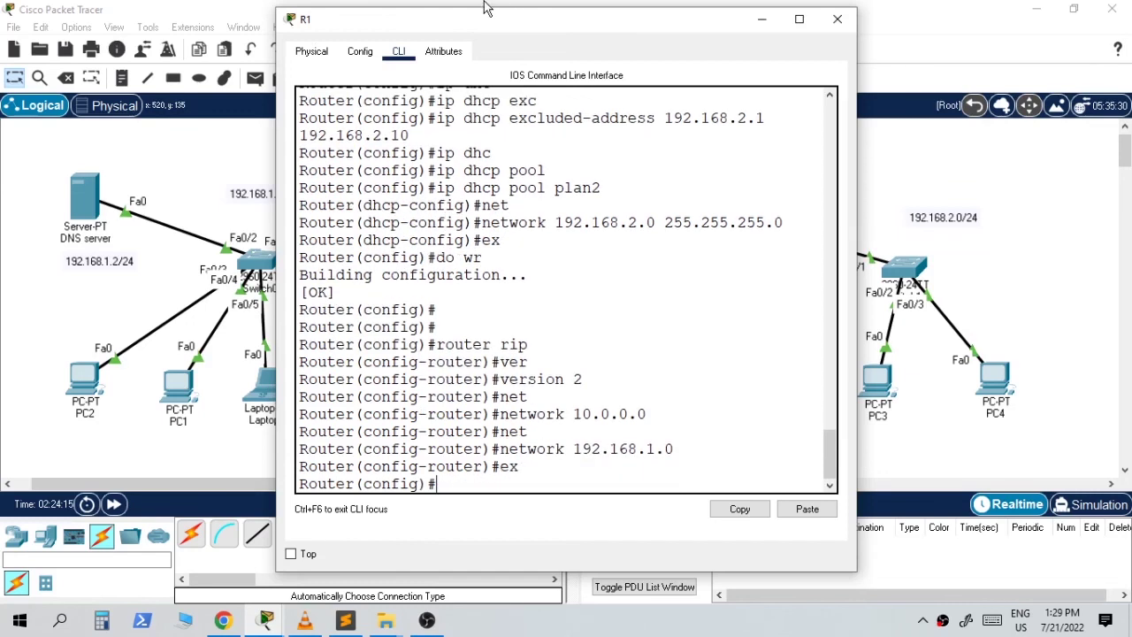
pyautogui.write('do wr')
pyautogui.press('Return')
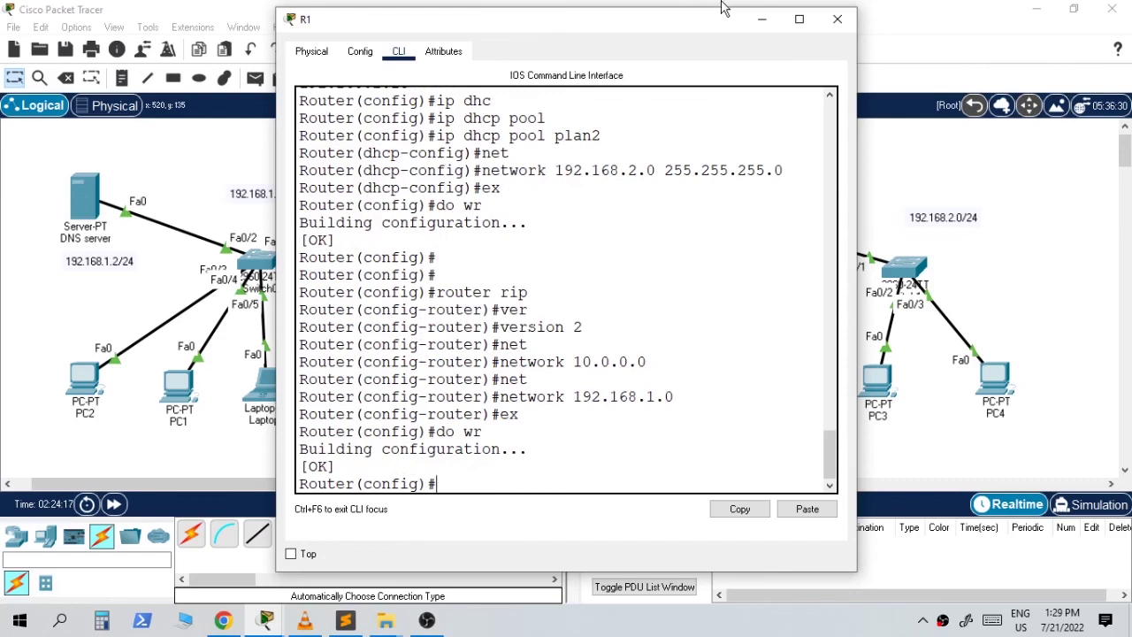
pyautogui.click(836, 19)
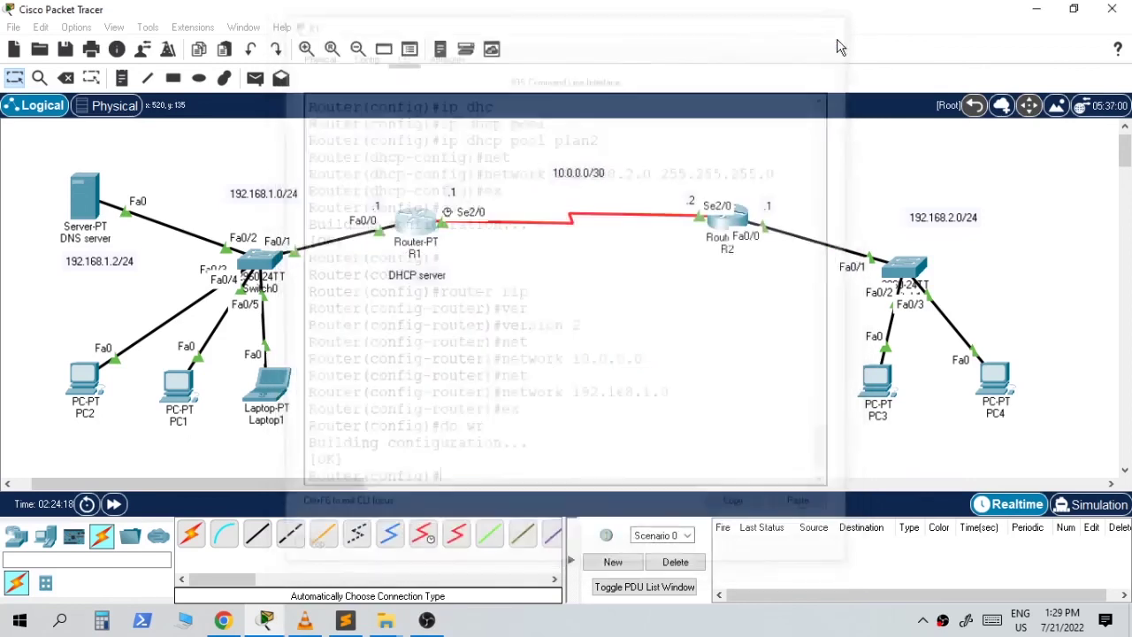
# - Switch PC3's IPv4 configuration to Static and back to DHCP to request a fresh address, and close the PC3 window
pyautogui.click(882, 389)
pyautogui.moveTo(498, 24); pyautogui.dragTo(752, 38)
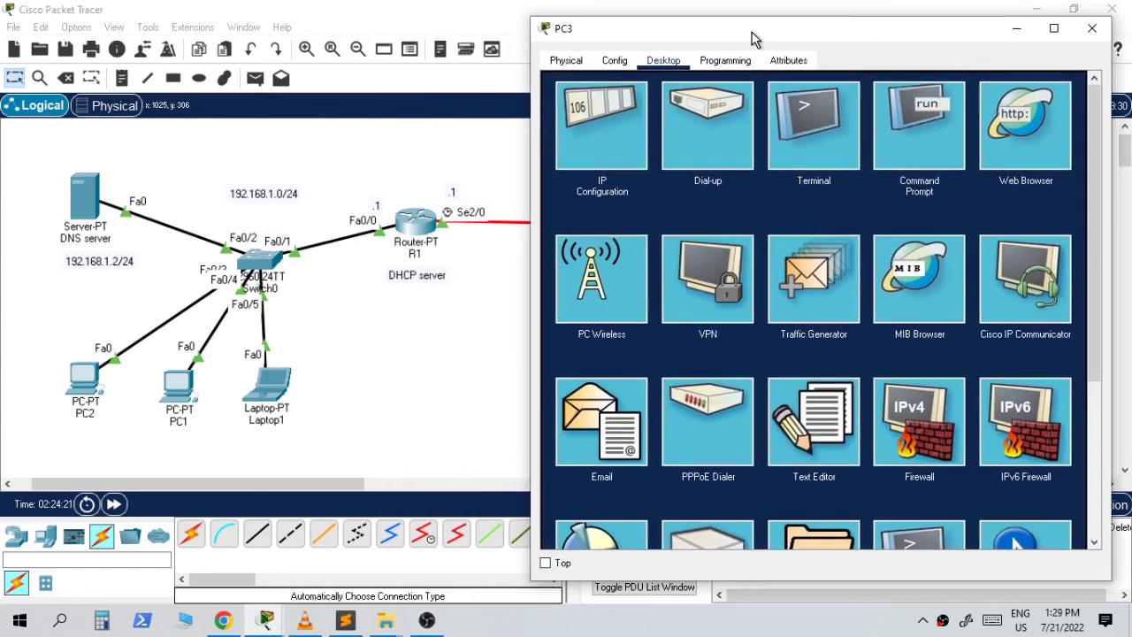
pyautogui.click(621, 110)
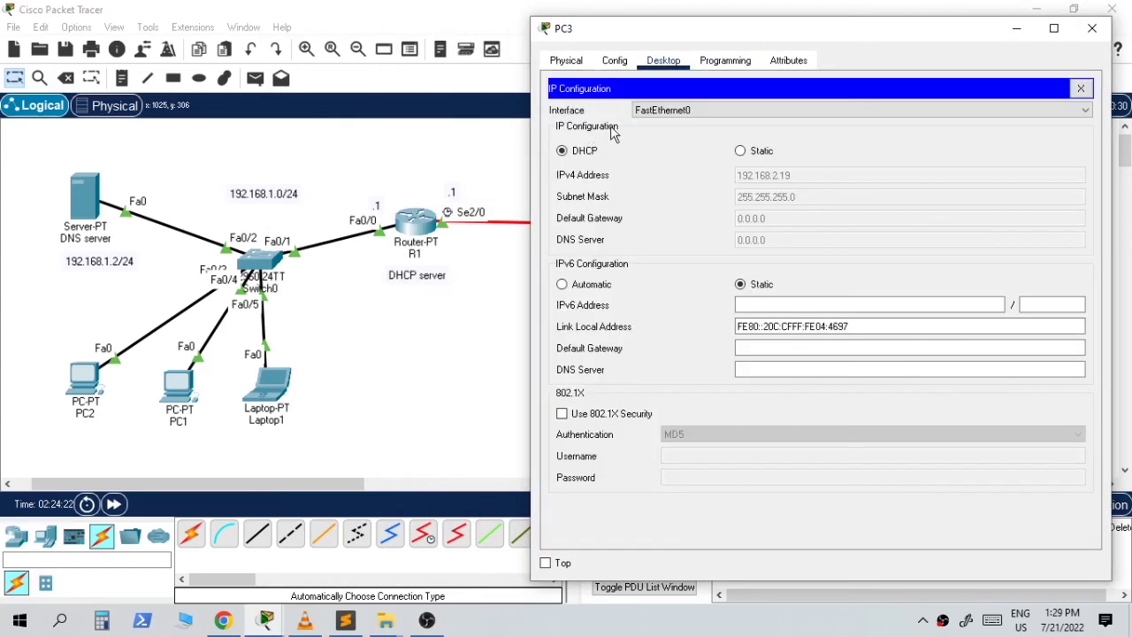
pyautogui.click(741, 152)
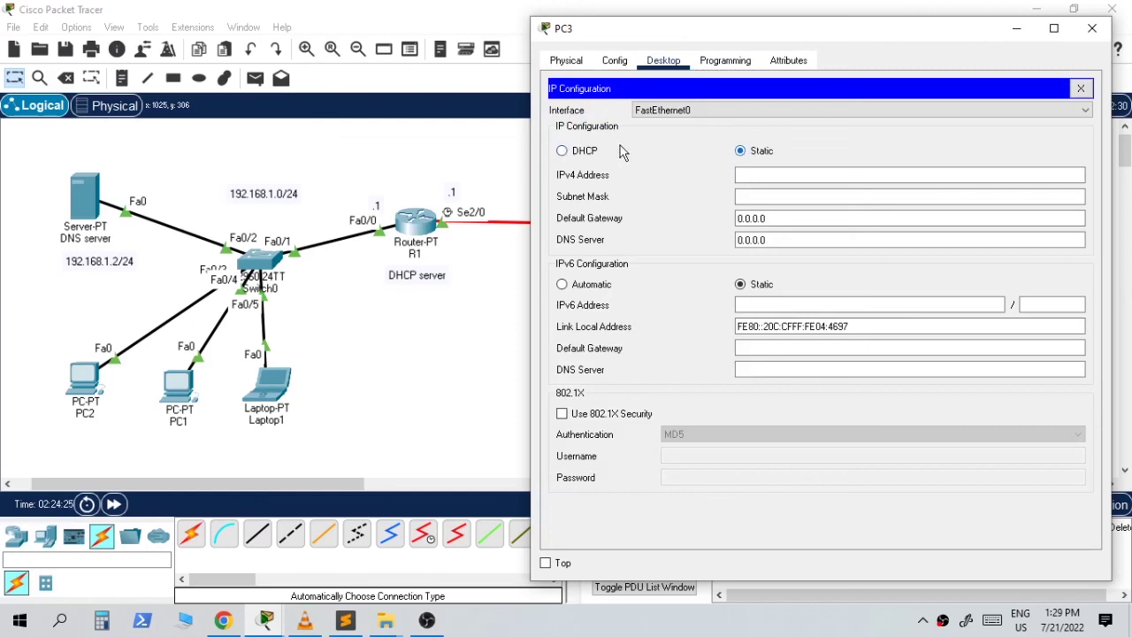
pyautogui.click(563, 152)
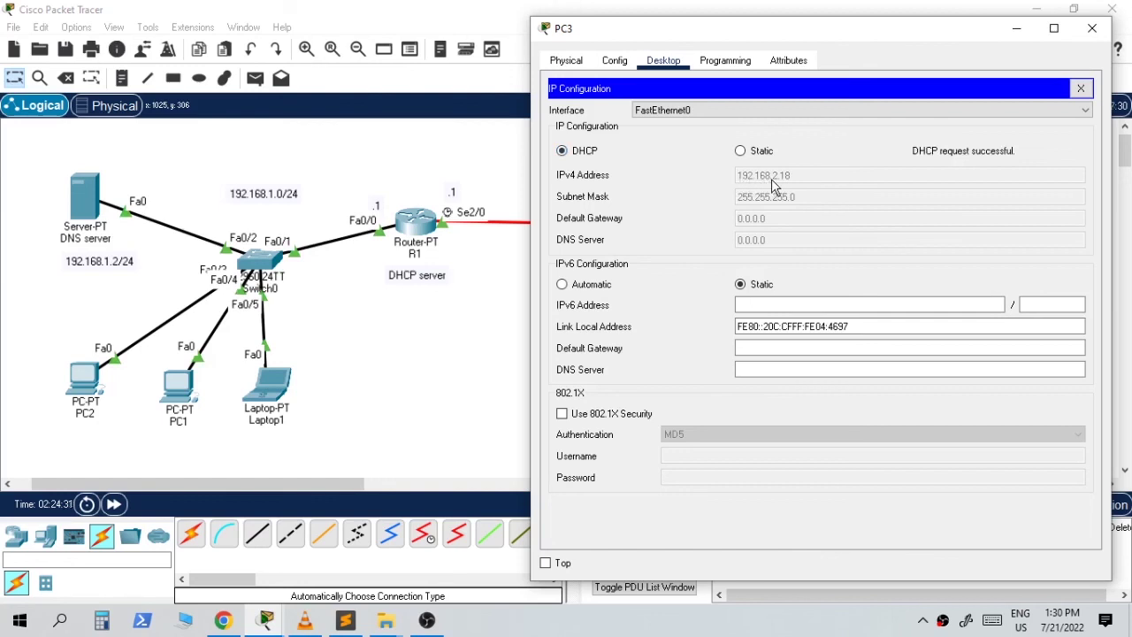
pyautogui.moveTo(920, 34); pyautogui.dragTo(903, 34)
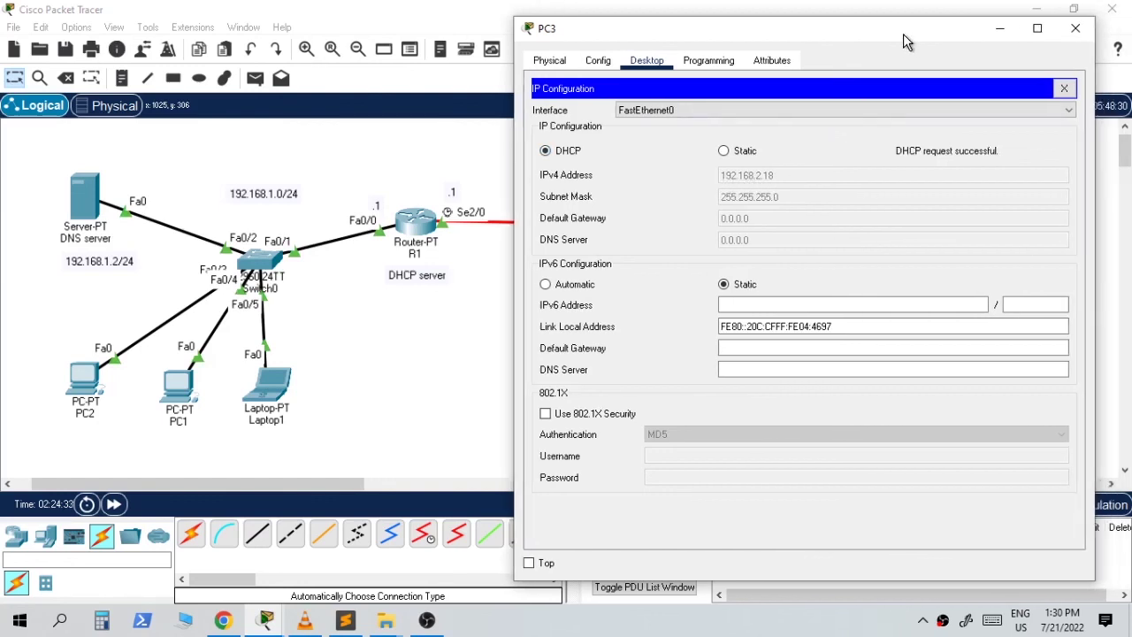
pyautogui.click(1076, 28)
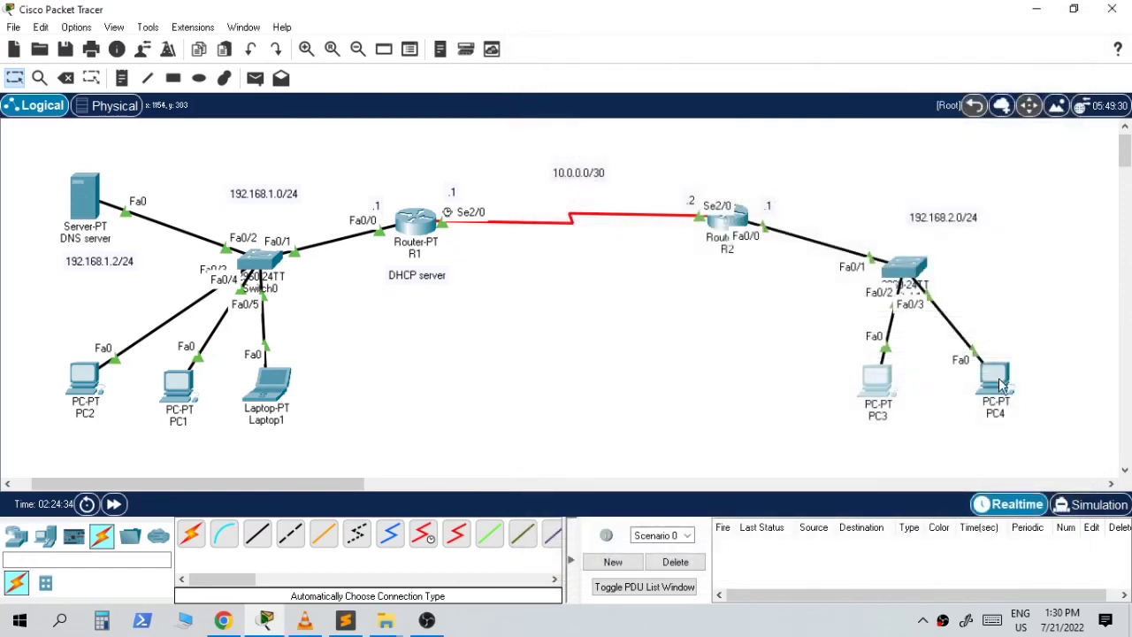
# - Check PC4's IP configuration for its DHCP-assigned address, and close the PC4 window
pyautogui.click(1002, 386)
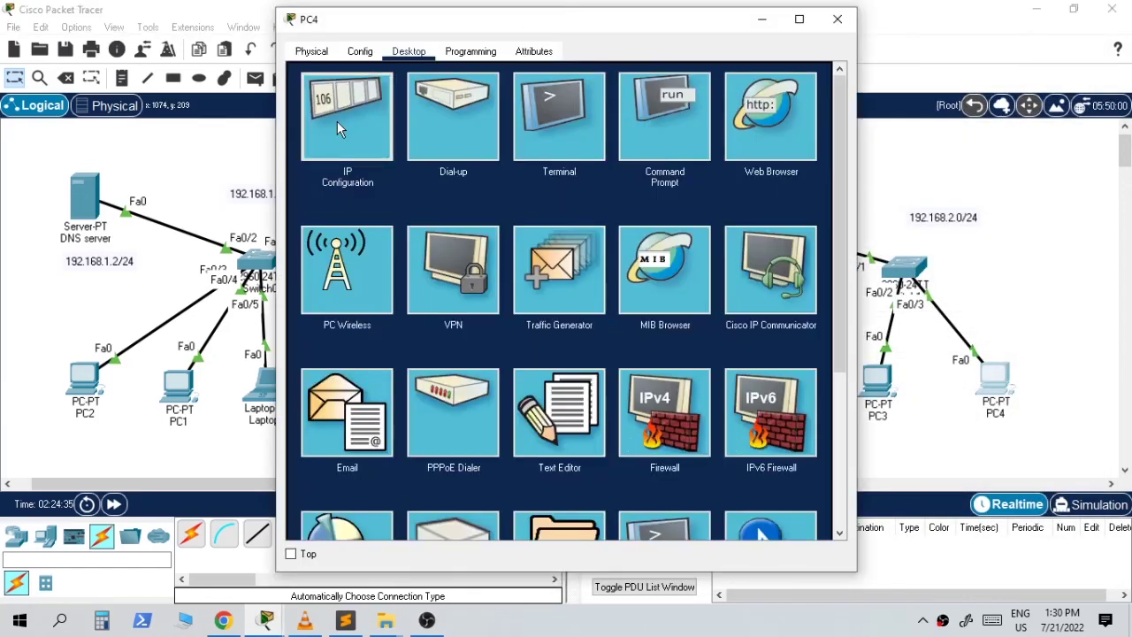
pyautogui.click(337, 121)
pyautogui.moveTo(447, 25); pyautogui.dragTo(617, 22)
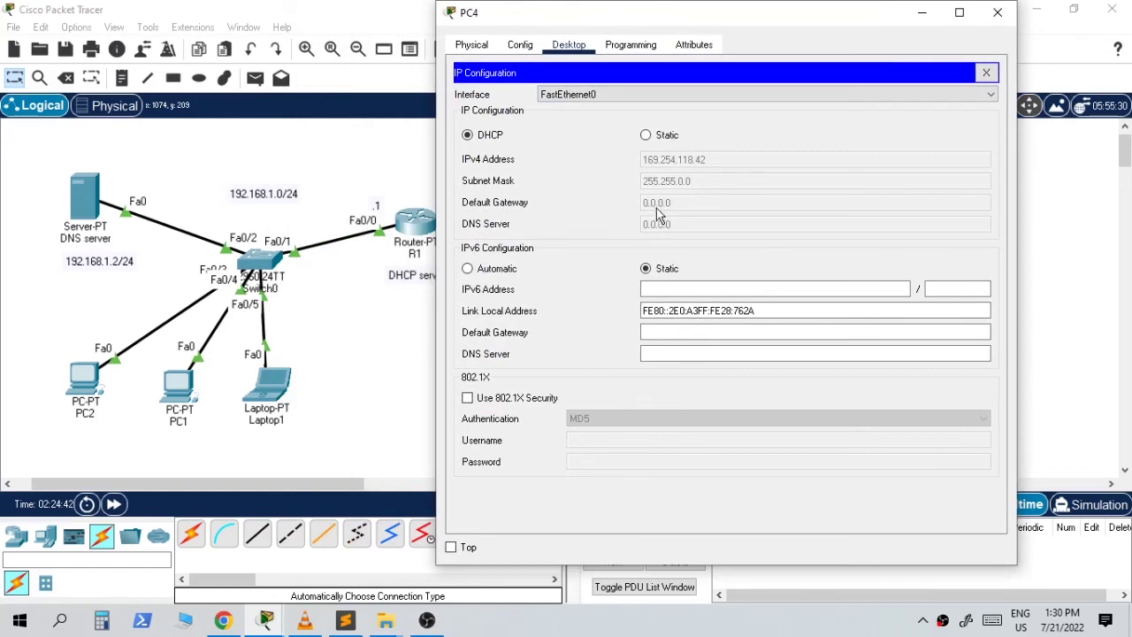
pyautogui.click(996, 12)
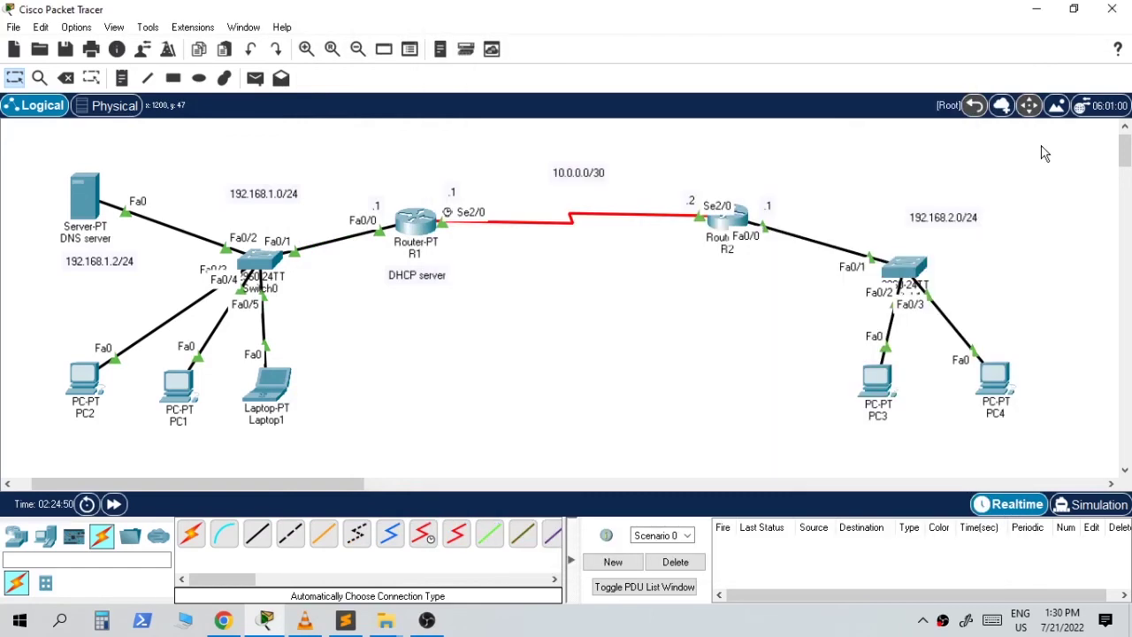